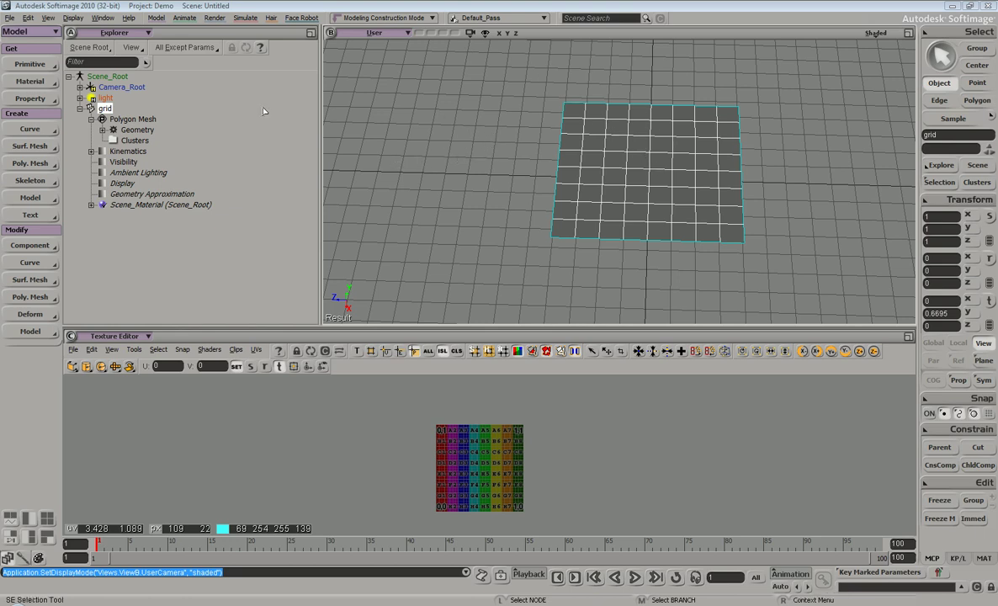
Apply a Planar XY texture projection to the grid.
left_click(34, 98)
mouse_move(103, 102)
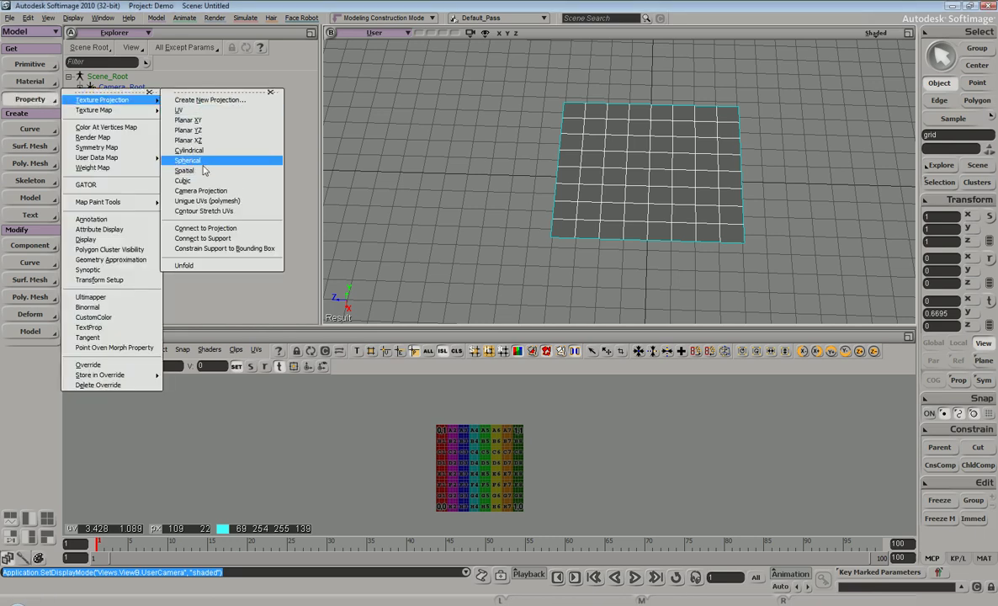
left_click(222, 122)
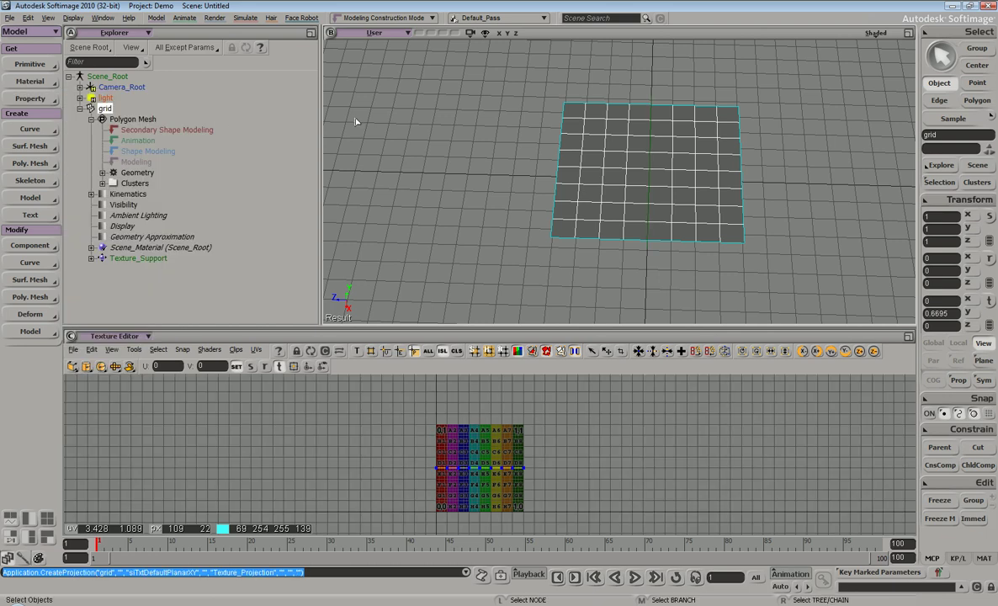
key("s")
right_click_drag(603, 166, 714, 215)
key("space")
key("s")
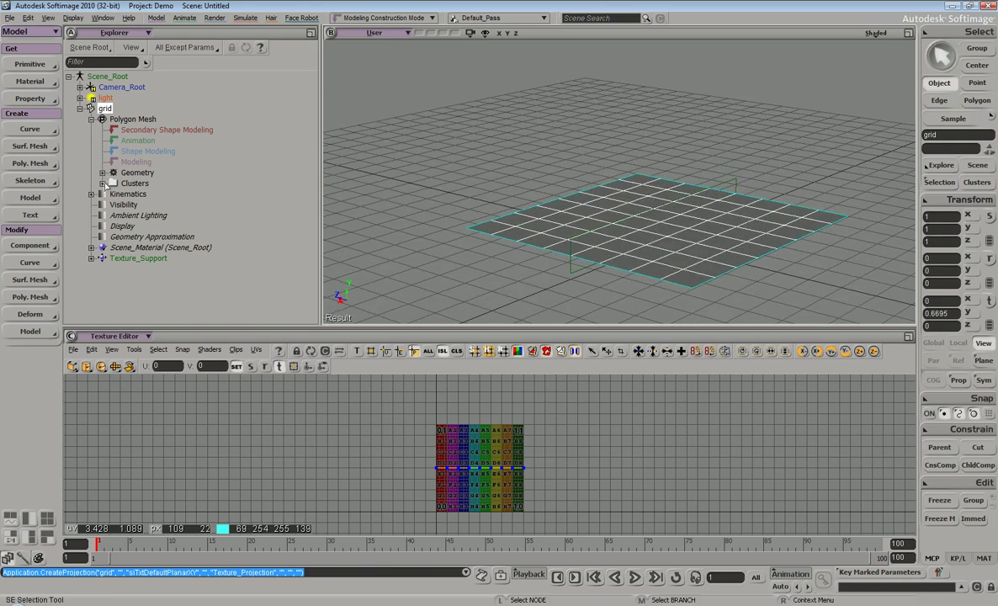
Expand the grid's Clusters through Texture_Coordinates_AUTO and Texture_Projection down to the contents of Texture_Projection_Def.
left_click(101, 182)
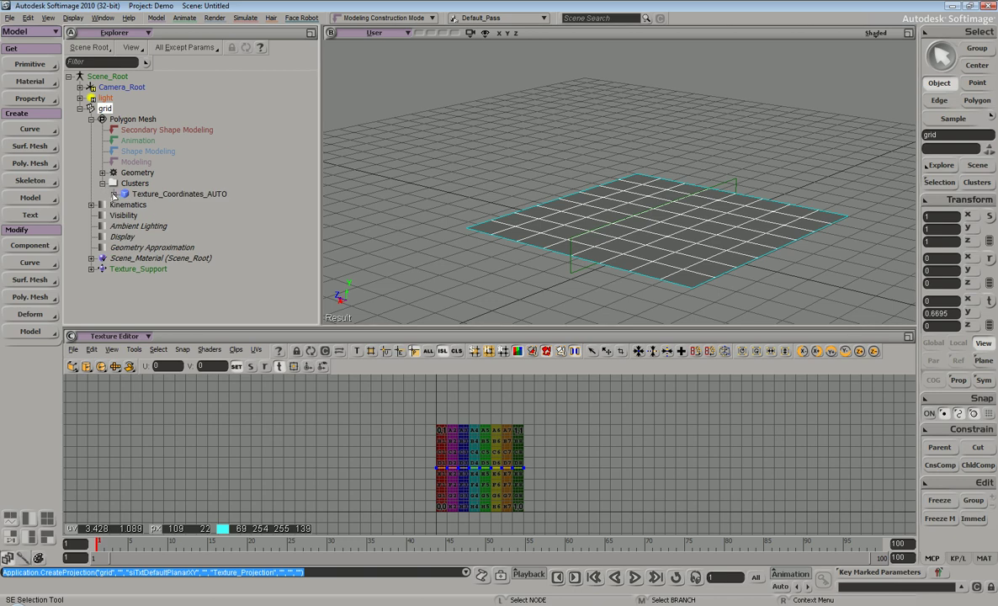
left_click(114, 194)
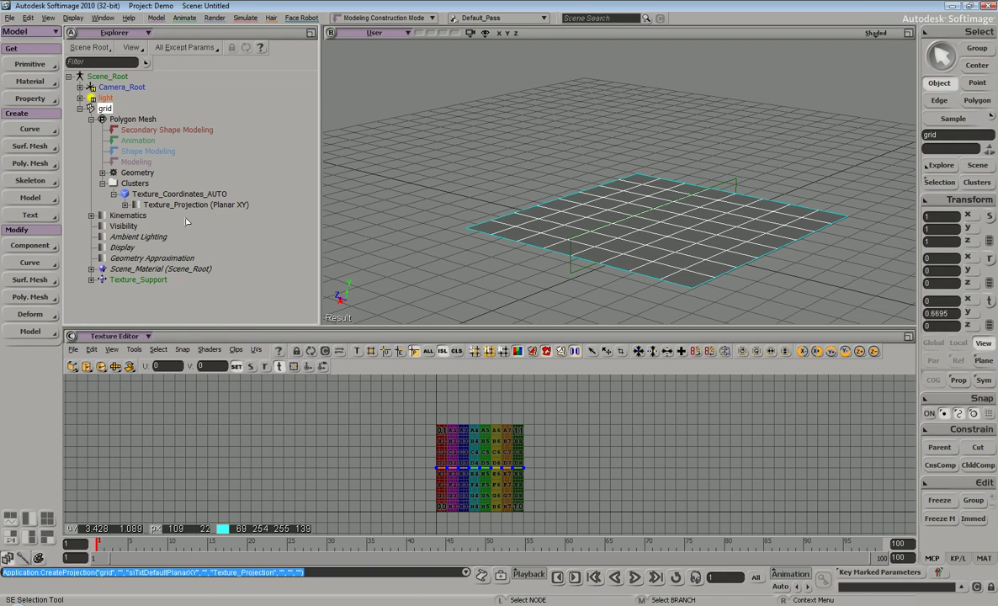
left_click(125, 204)
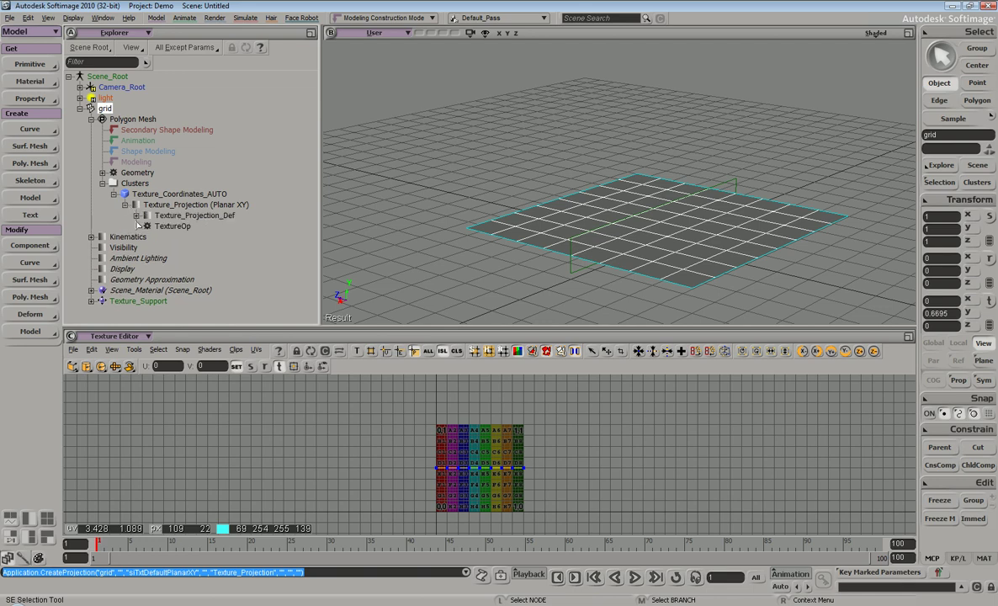
left_click(136, 216)
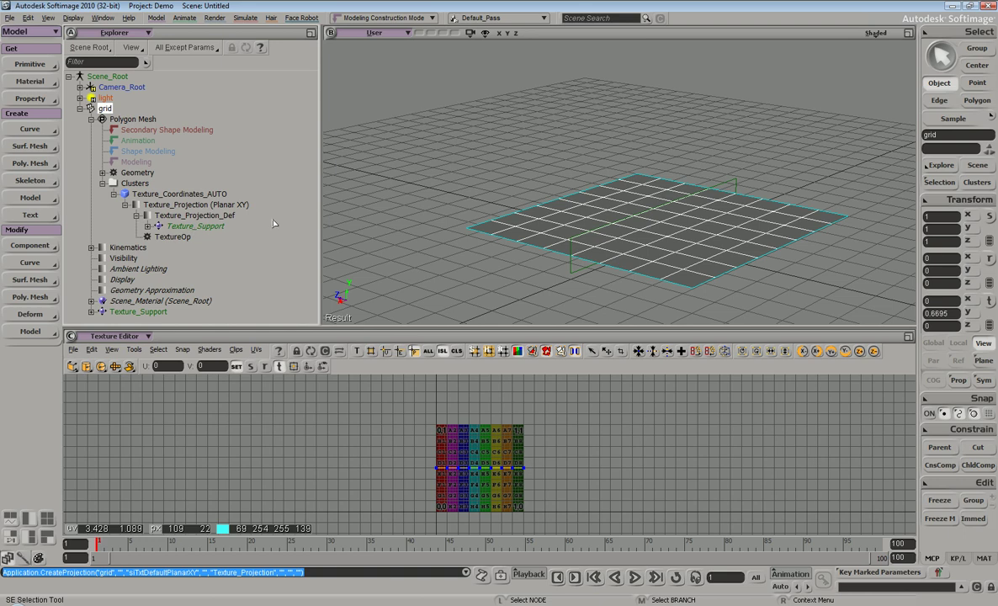
Select the grid's Texture_Support object.
key("s")
right_click_drag(520, 202, 520, 132)
right_click_drag(615, 184, 714, 190)
key("s")
key("s")
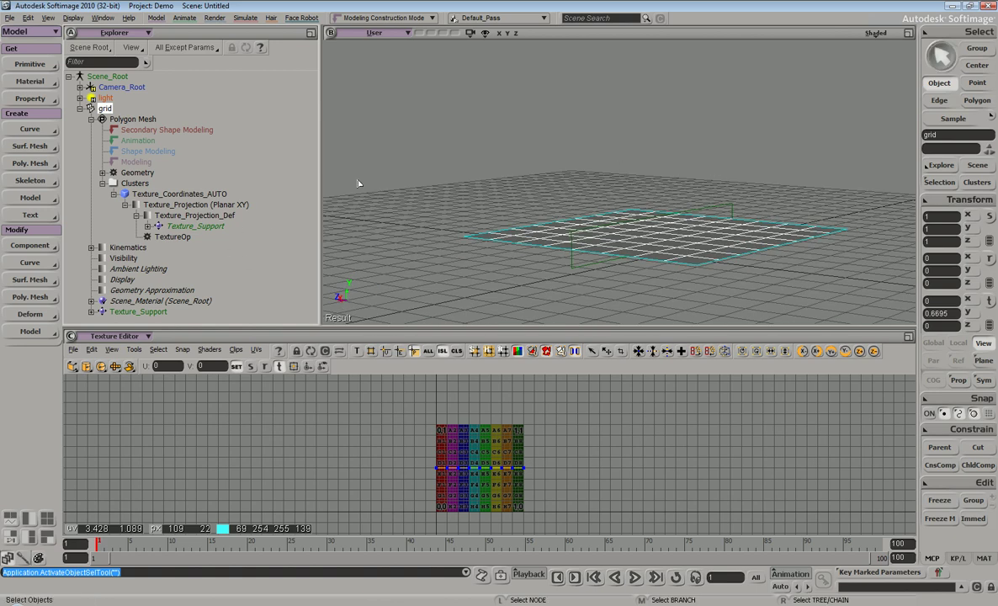
key("s")
right_click_drag(756, 224, 690, 174)
right_click_drag(597, 158, 553, 162)
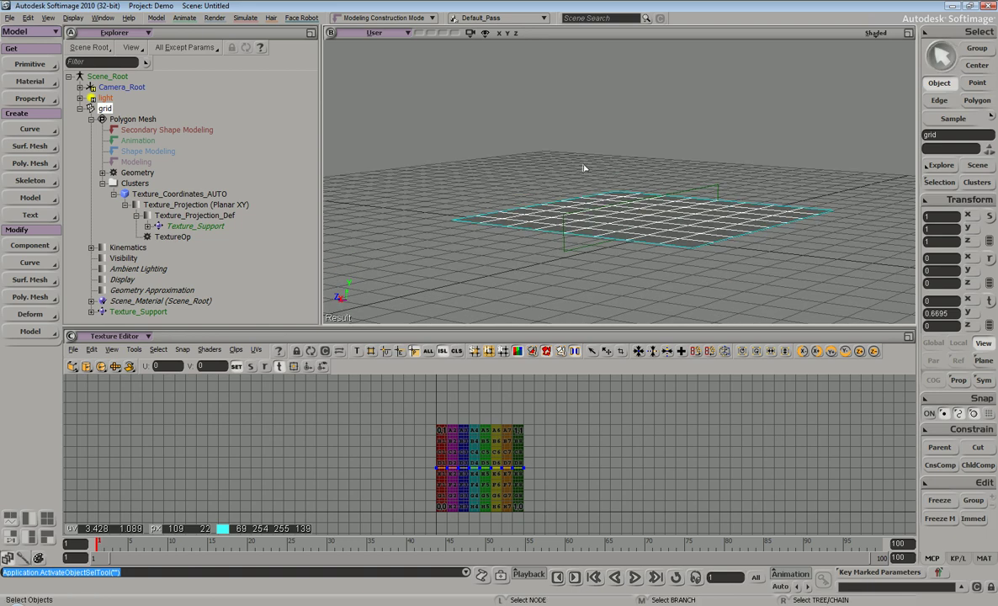
left_click(134, 312)
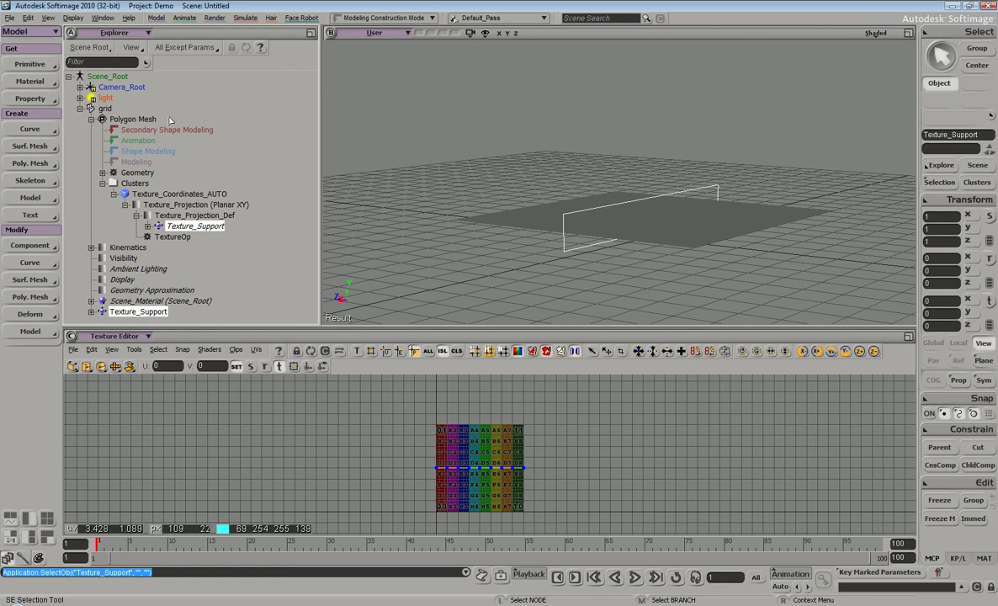
Try to move the grid's texture support up about 0.35 units along its local Y axis.
right_click_drag(613, 196, 626, 205)
key("v")
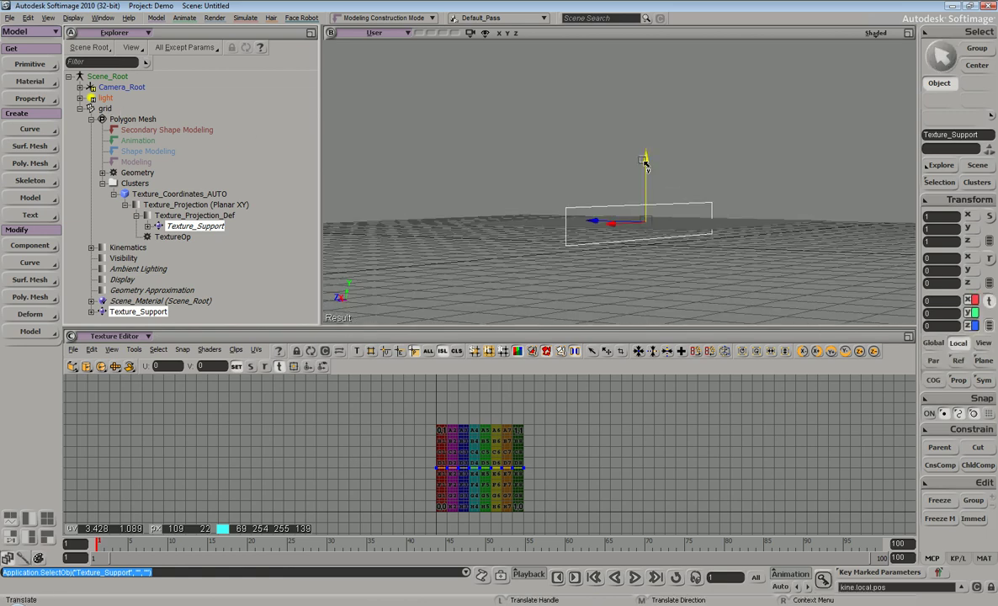
mouse_move(645, 164)
left_mouse_down()
mouse_move(647, 128)
mouse_move(650, 191)
mouse_move(649, 149)
left_mouse_up()
key("s")
right_click_drag(649, 146, 571, 196)
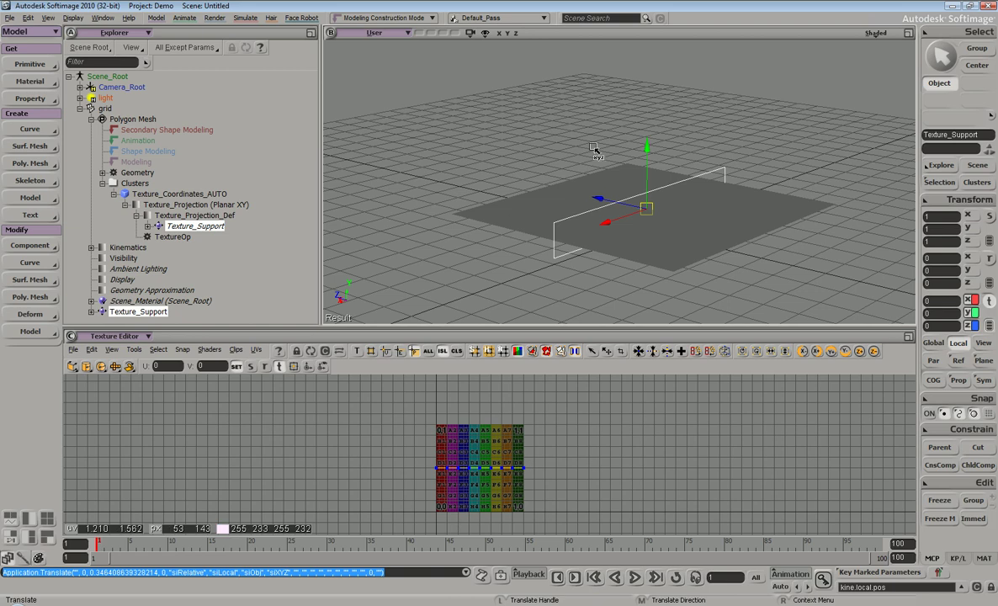
middle_click_drag(691, 134, 671, 105)
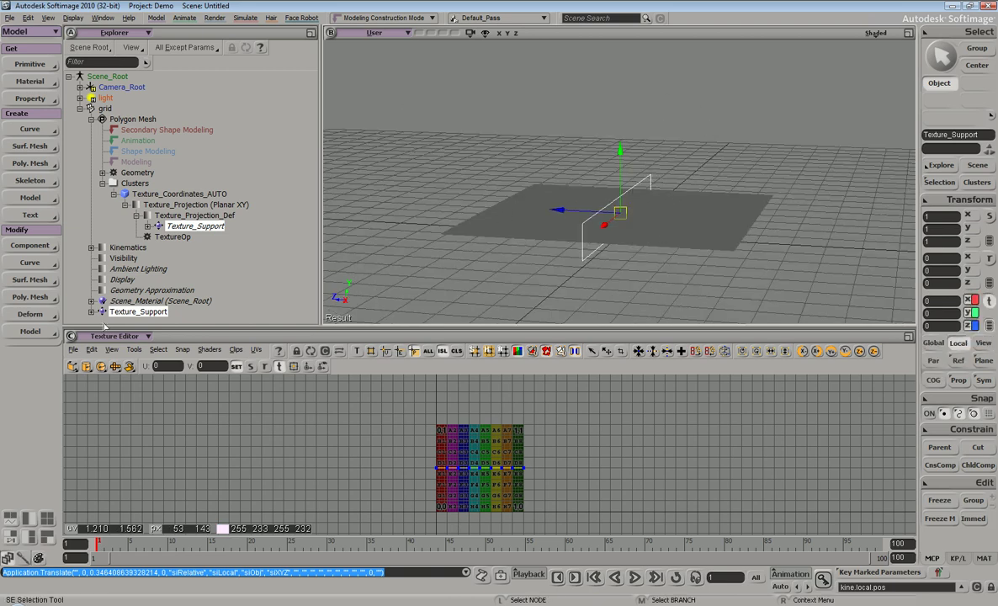
Open the grid texture support's properties and set its projection plane to XZ.
key("Return")
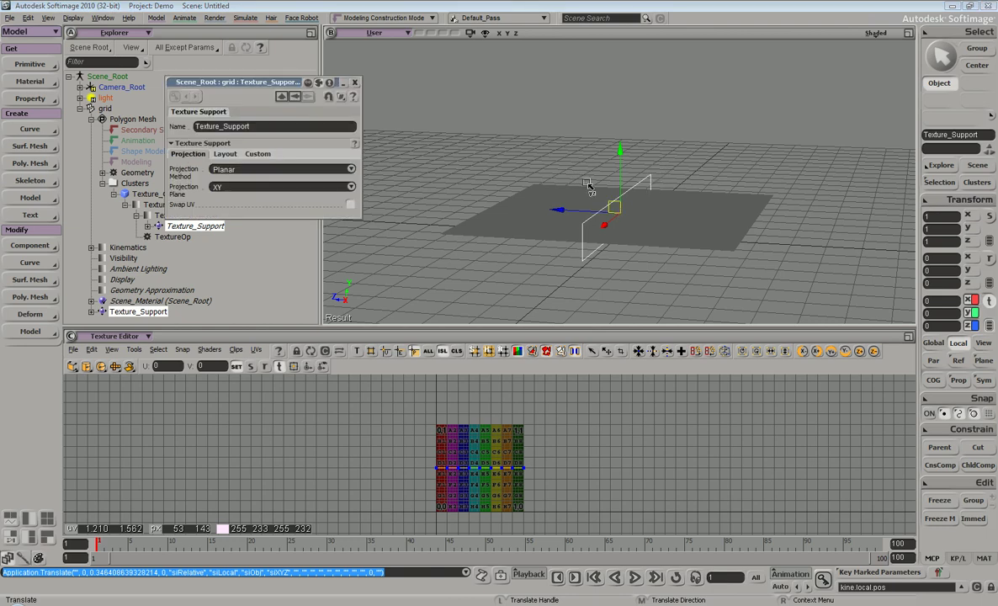
left_click_drag(242, 83, 292, 58)
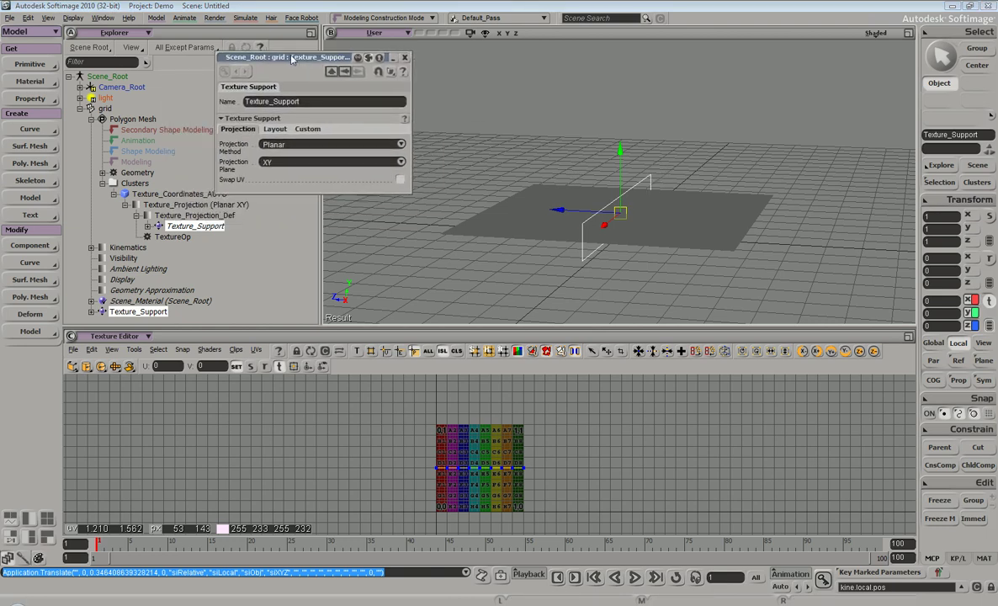
left_click(295, 163)
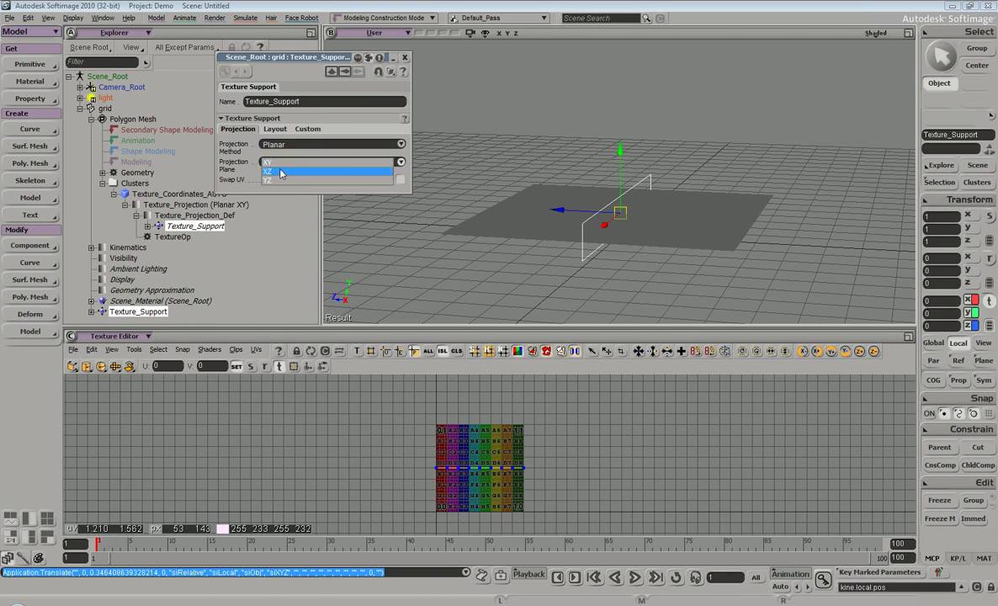
left_click(282, 173)
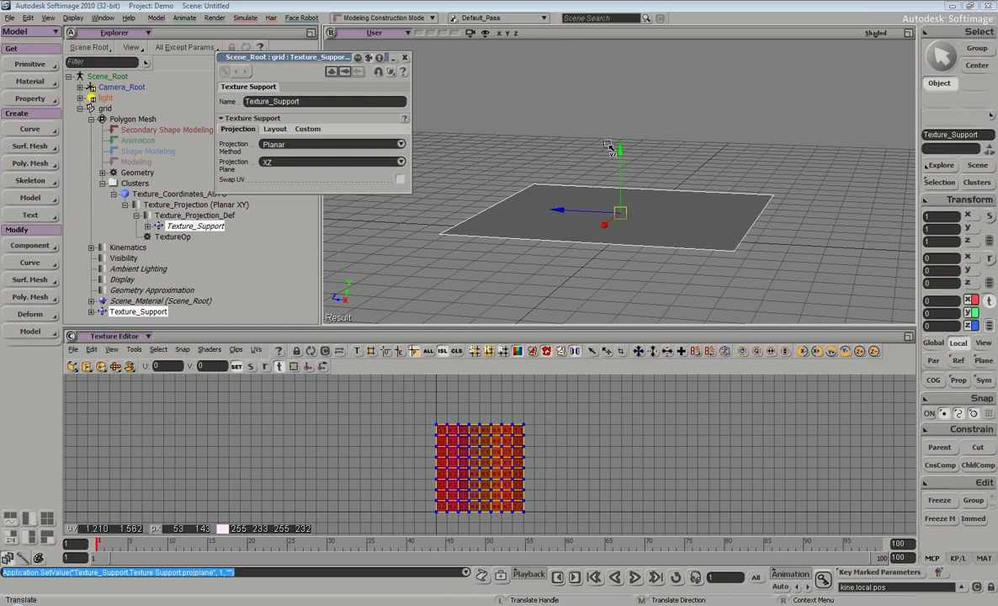
Move the grid's texture support up along its local Y axis by about 0.46 units.
key("s")
right_click_drag(637, 165, 624, 170)
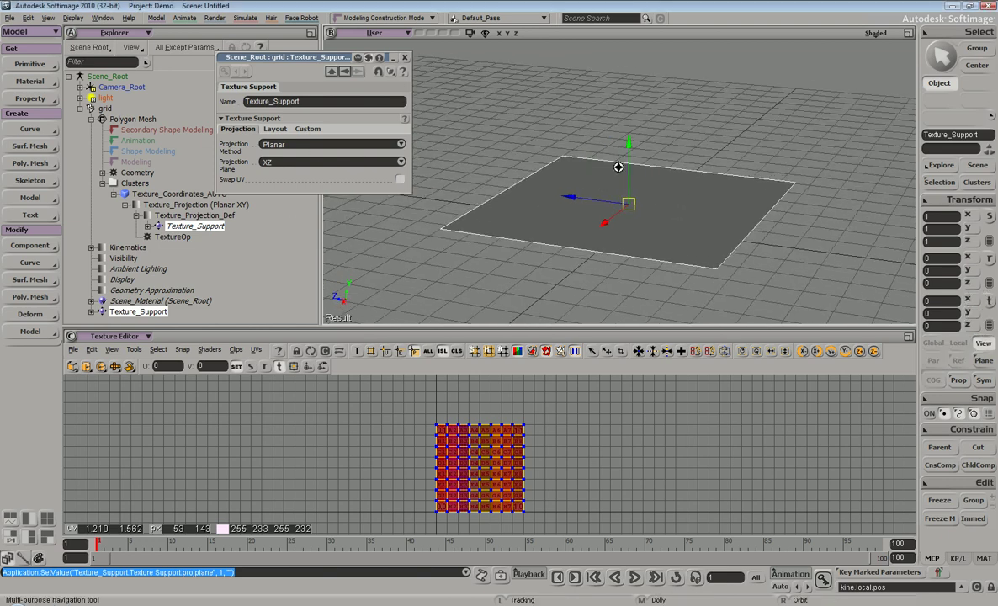
left_click_drag(616, 140, 621, 128)
Try the Cylindrical projection method on the grid's texture support and set the method to Cubic.
left_click(318, 146)
left_click(309, 143)
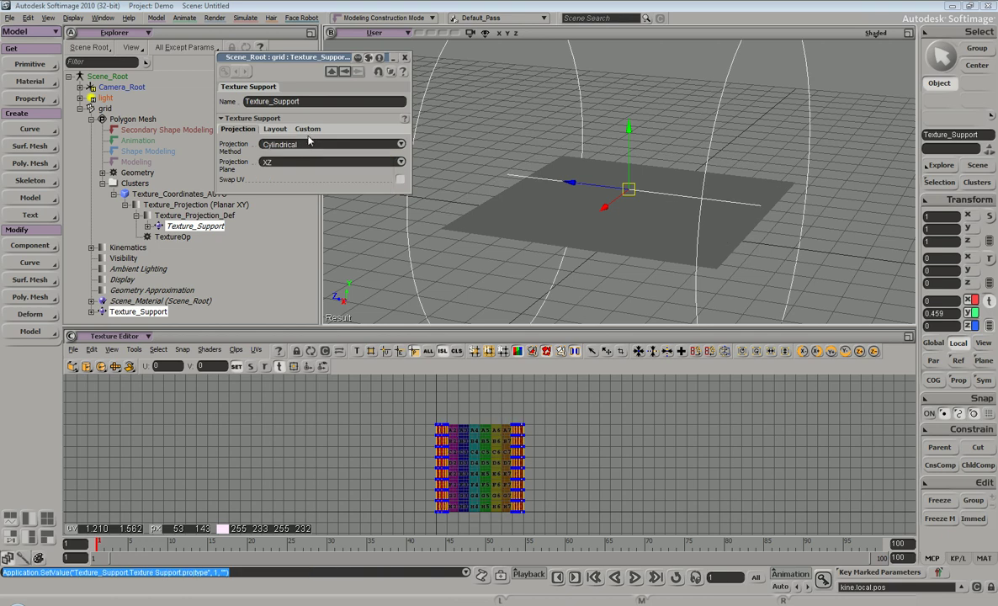
left_click(307, 144)
left_click(309, 153)
left_click(310, 150)
left_click(294, 172)
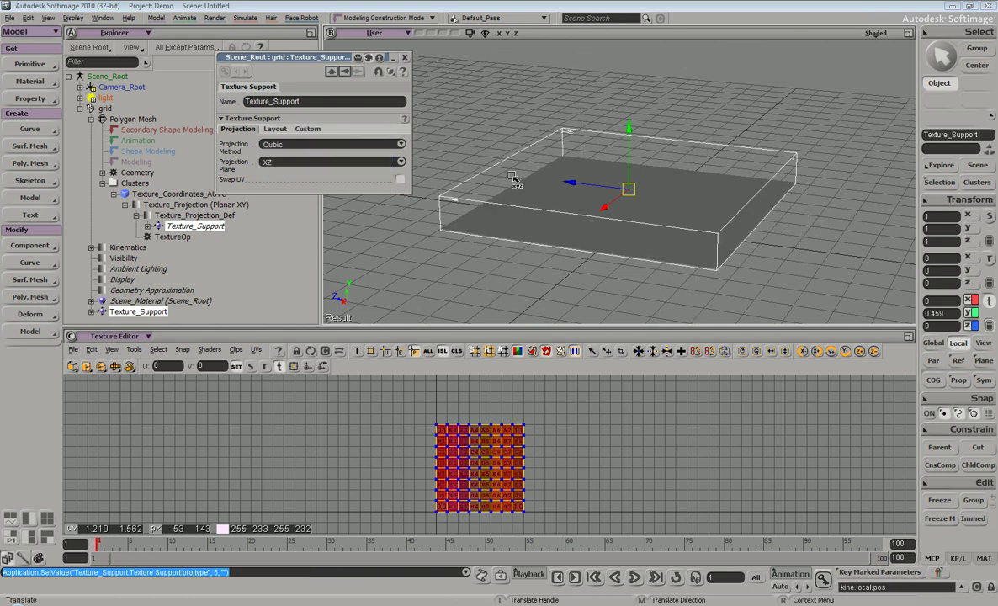
Examine the cubic projection box around the grid from several angles and view the texture support's layout presets.
right_click_drag(537, 185, 523, 113)
key("v")
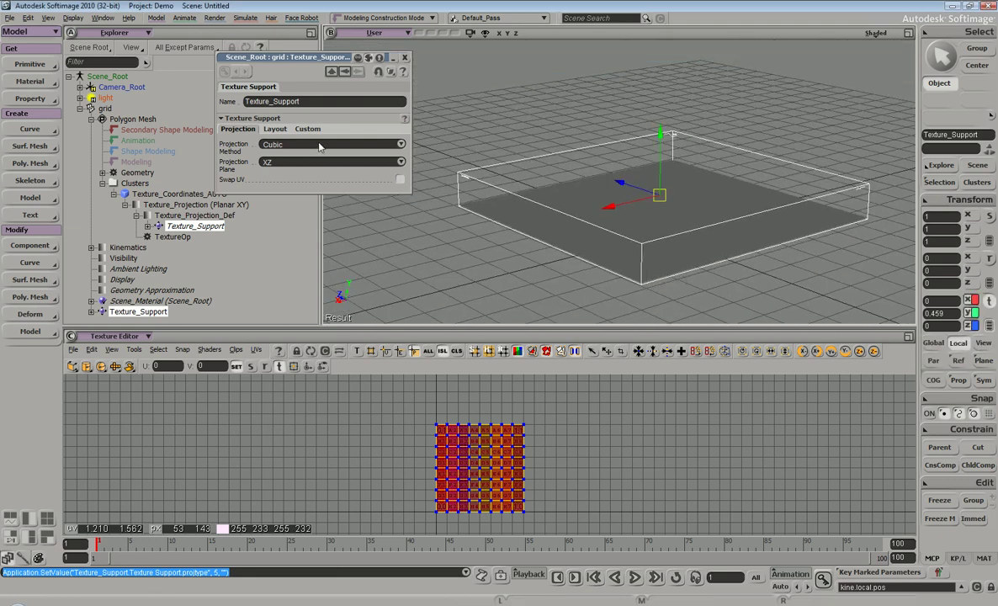
left_click(275, 131)
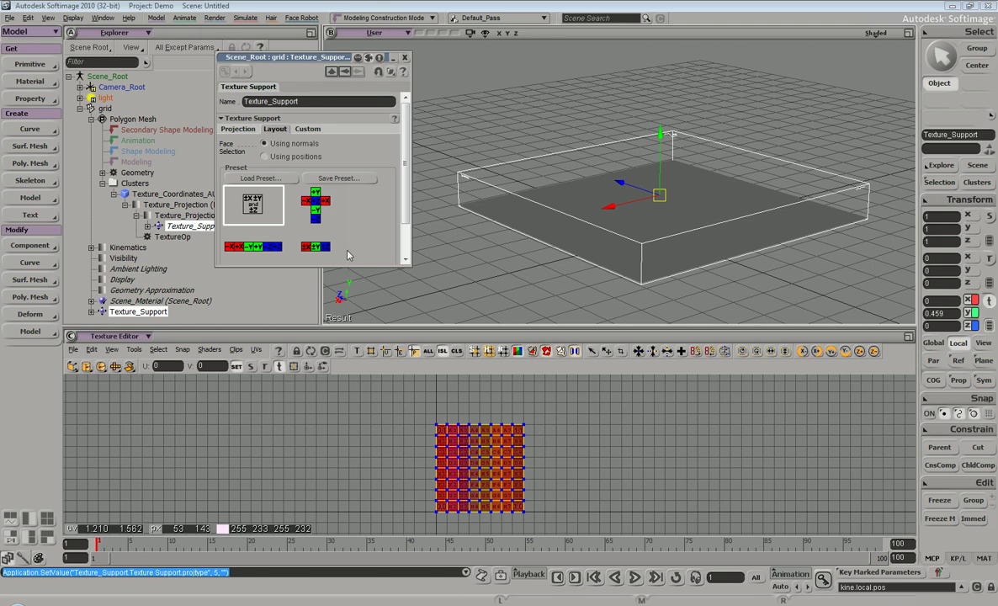
key("s")
right_click_drag(640, 252, 659, 72)
key("s")
right_click_drag(544, 156, 536, 212)
key("v")
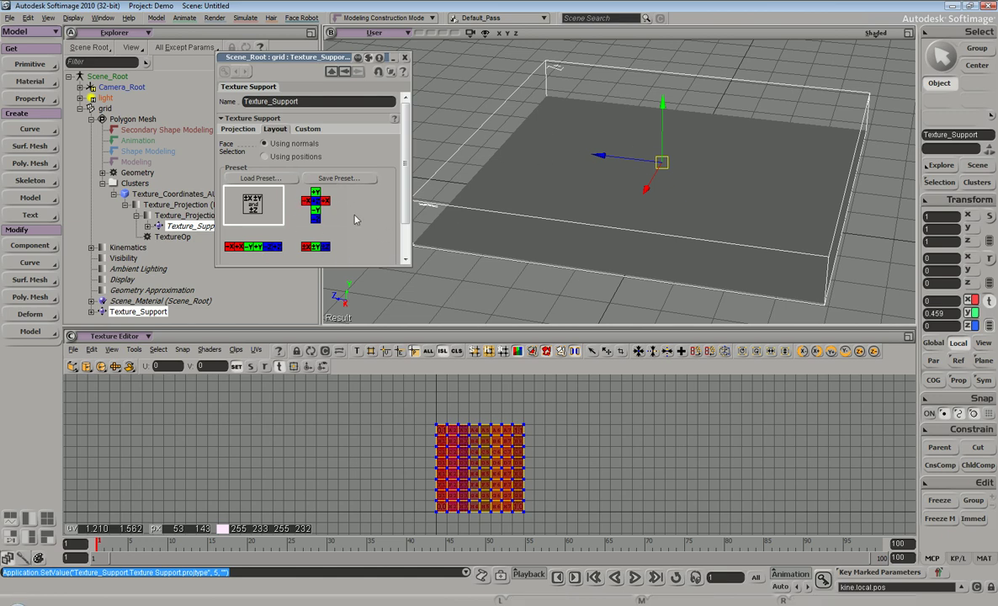
scroll(768, 93, "down", 4)
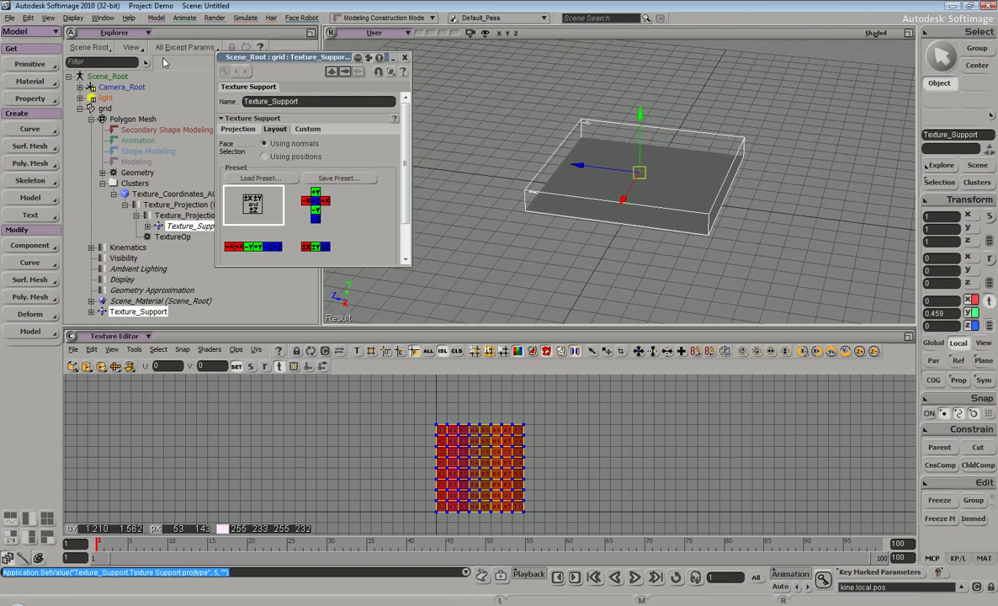
Create a polygon mesh sphere.
left_click(29, 68)
mouse_move(117, 90)
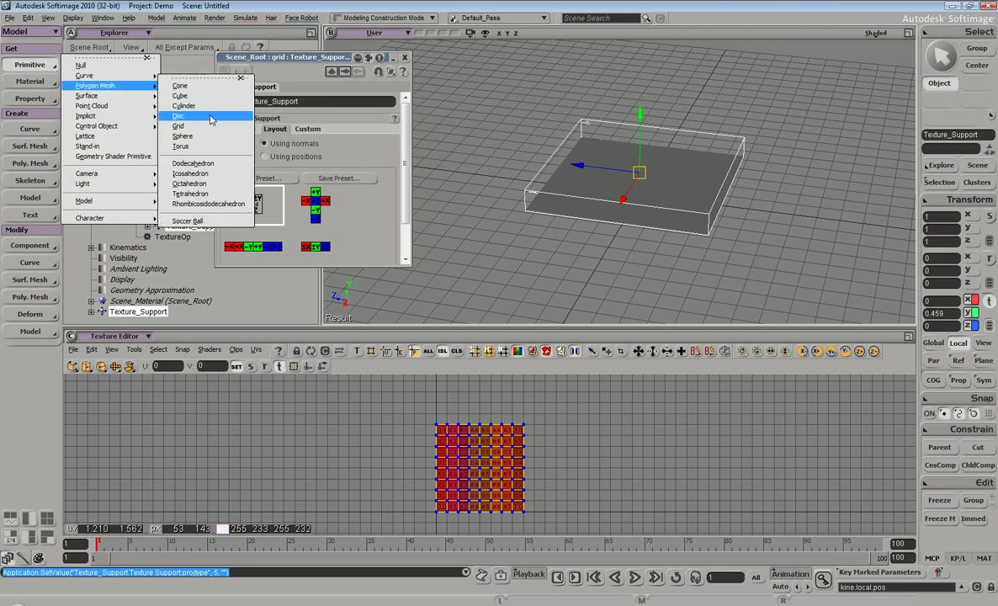
left_click(182, 136)
key("space")
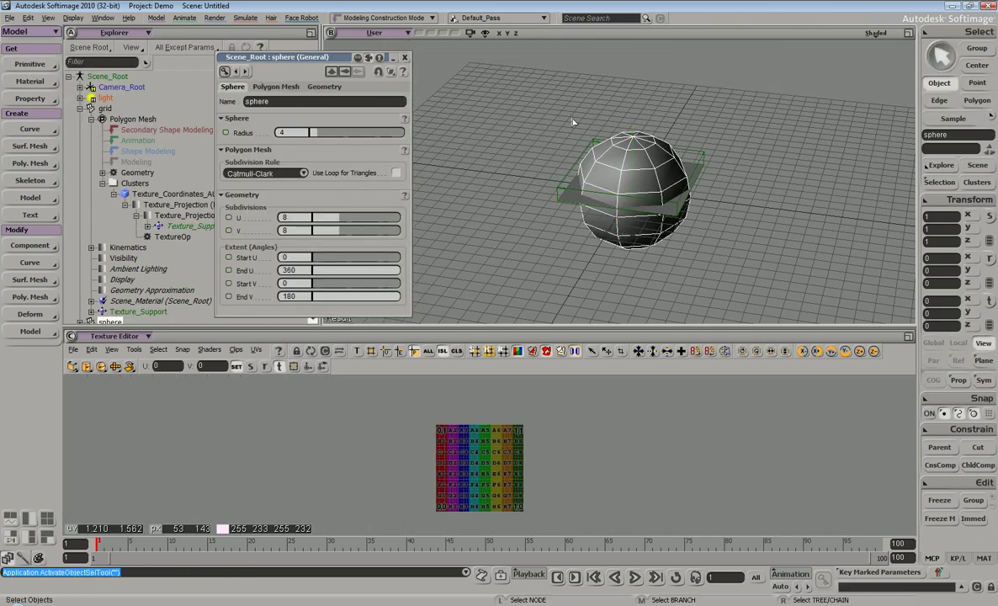
Move the sphere beside the grid to about X -2.09, Z -10.3 and close its property page.
key("v")
left_click_drag(597, 216, 762, 222)
key("s")
left_click_drag(762, 222, 648, 230)
key("space")
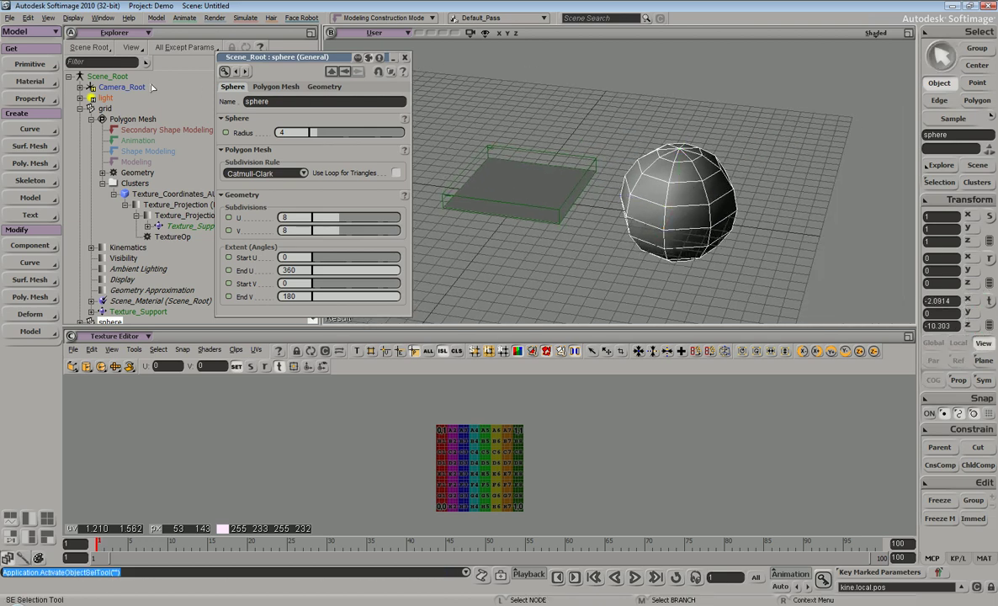
left_click(404, 58)
Expand the sphere's Polygon Mesh and apply a Cubic texture projection to the sphere.
left_click(81, 312)
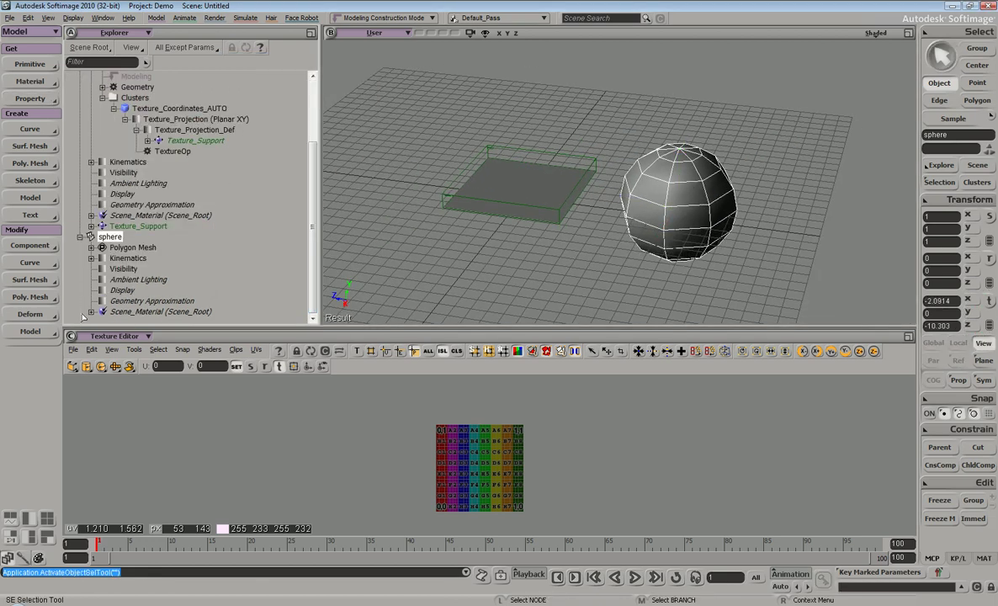
left_click(92, 248)
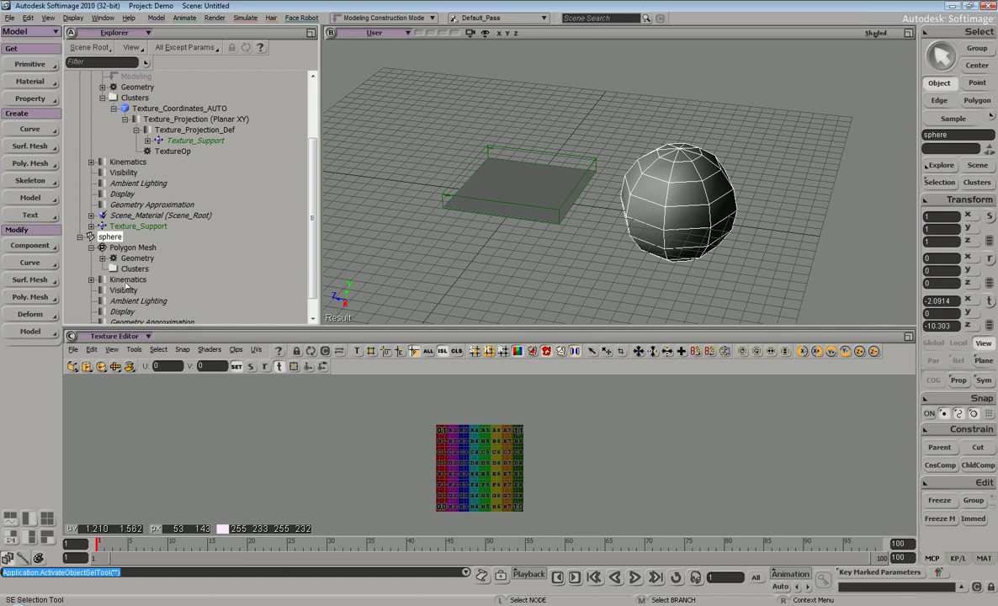
left_click(30, 98)
mouse_move(102, 100)
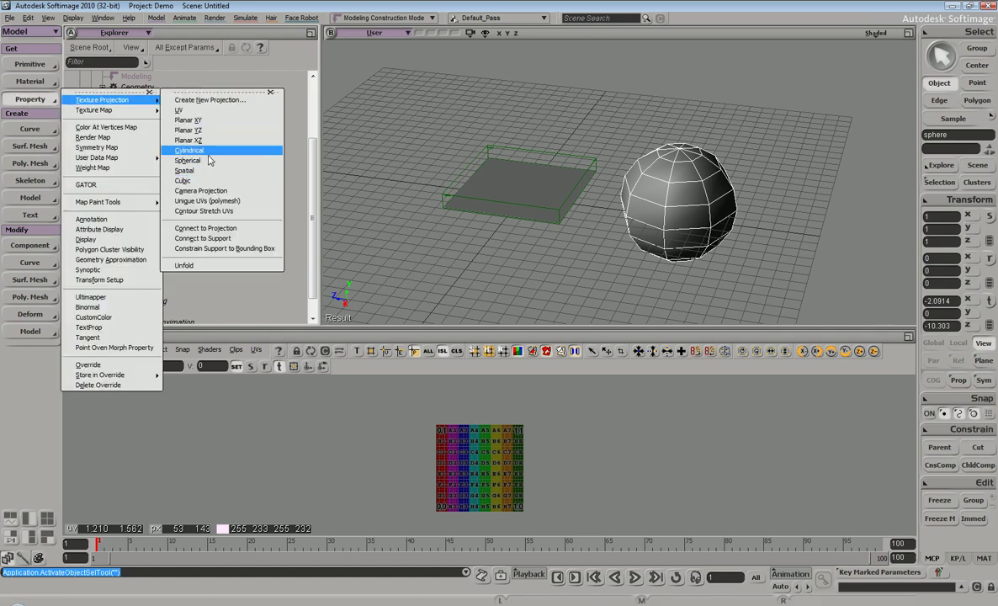
left_click(201, 182)
Select the sphere's cubic texture support and open its layout properties.
key("s")
mouse_move(640, 152)
right_mouse_down()
mouse_move(648, 140)
mouse_move(662, 169)
mouse_move(640, 150)
mouse_move(640, 167)
right_mouse_up()
key("space")
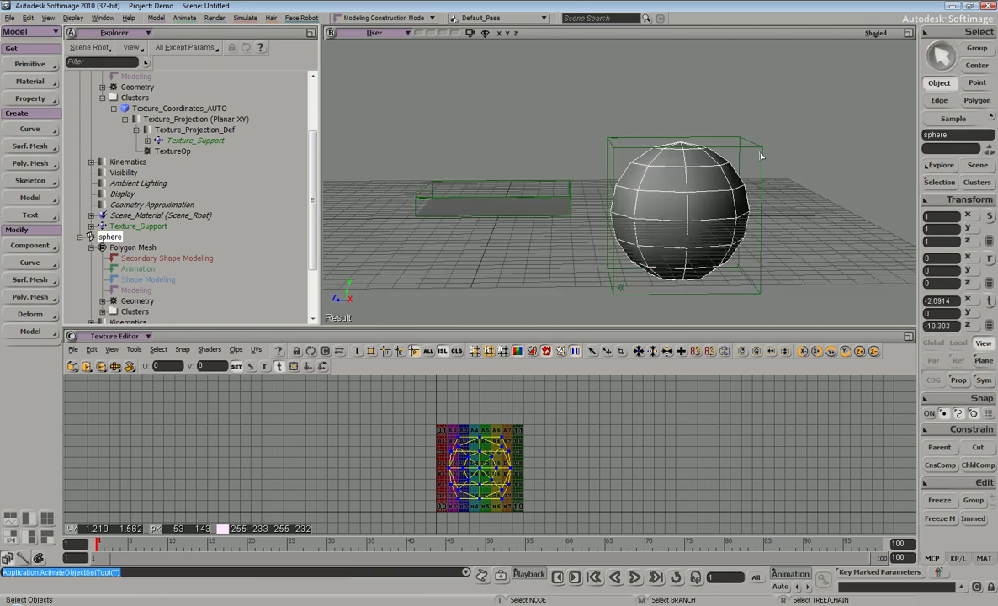
left_click(753, 146)
key("Return")
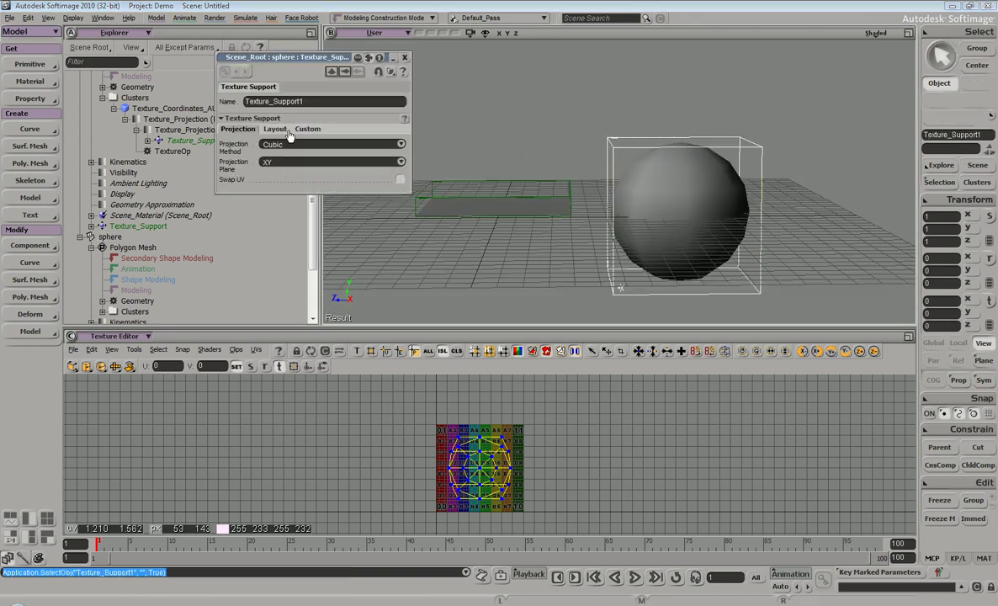
left_click(276, 129)
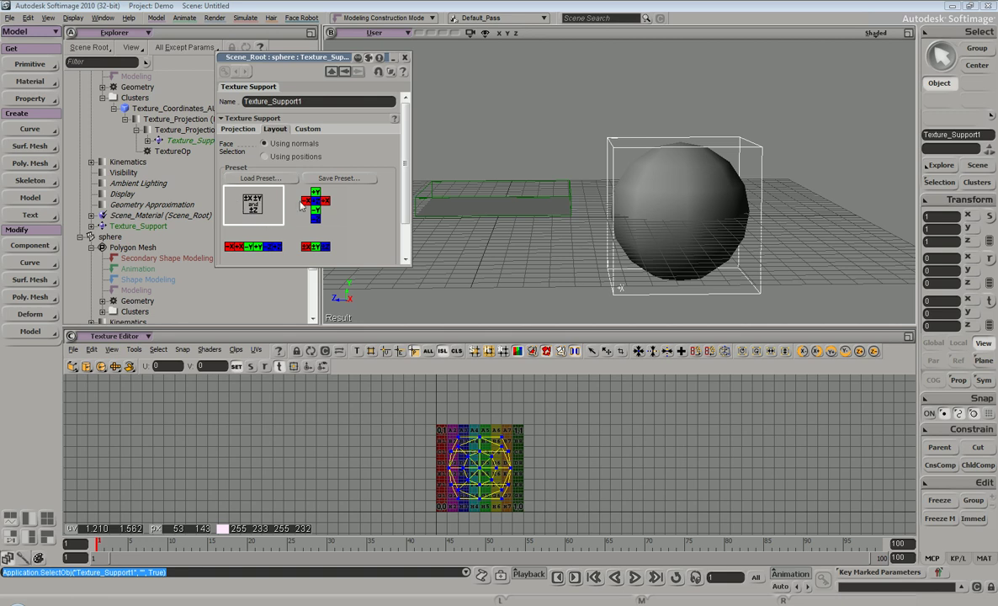
Examine the cubic projection box around the sphere and take a closer look at its UVs in the Texture Editor.
key("s")
right_click_drag(700, 182, 589, 219)
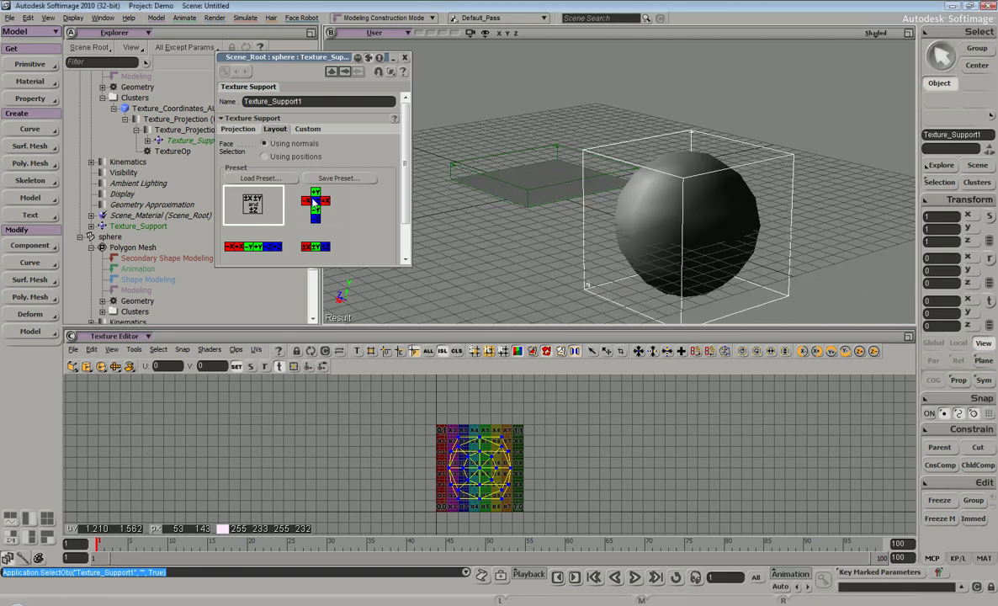
key("s")
right_click_drag(664, 186, 595, 240)
key("s")
key("s")
middle_click_drag(528, 424, 428, 389)
key("v")
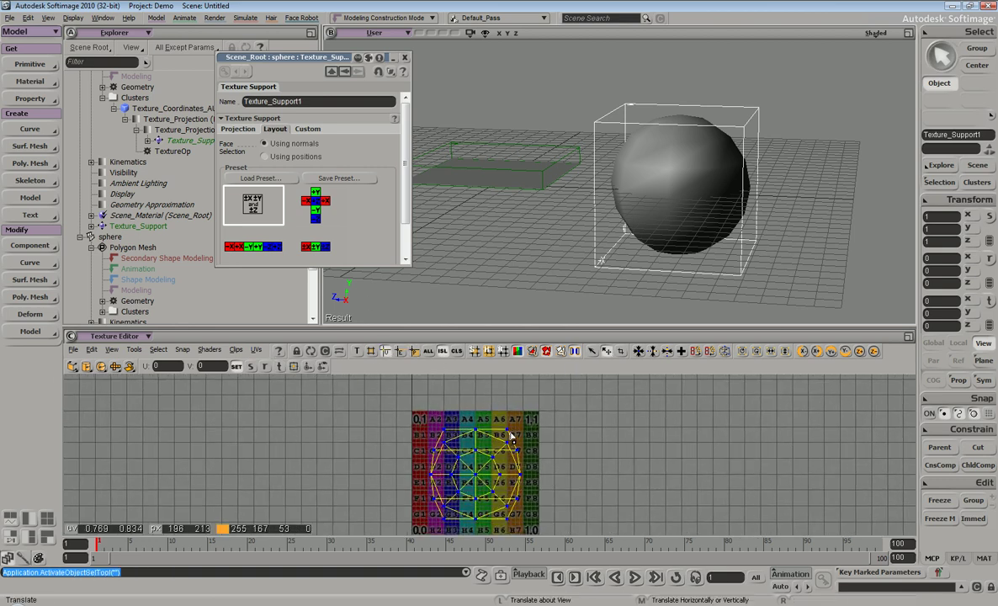
Try moving a selected UV island of the sphere off the texture image in the Texture Editor and undo the move.
left_click_drag(508, 433, 507, 432)
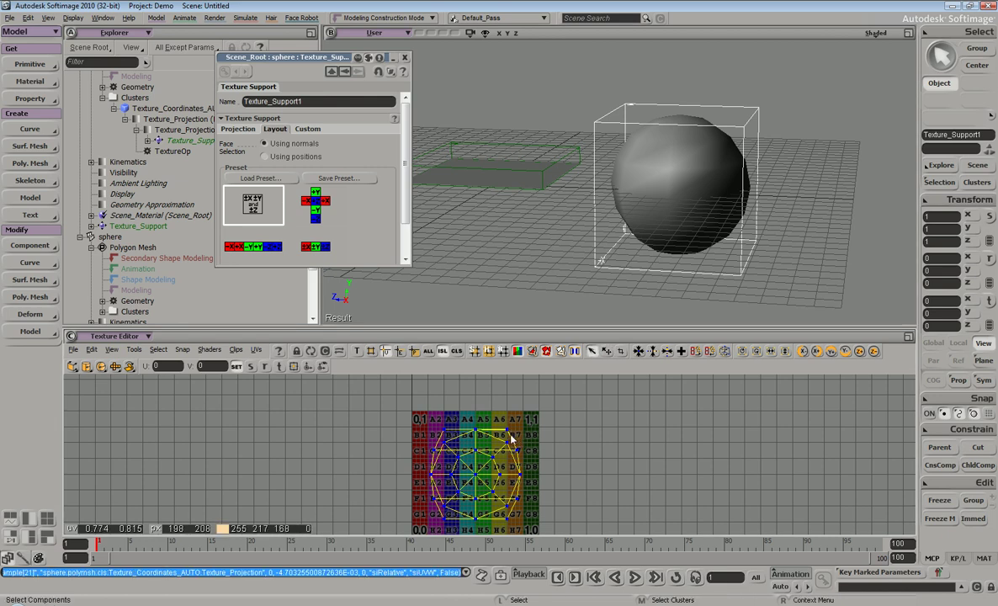
left_click(508, 433)
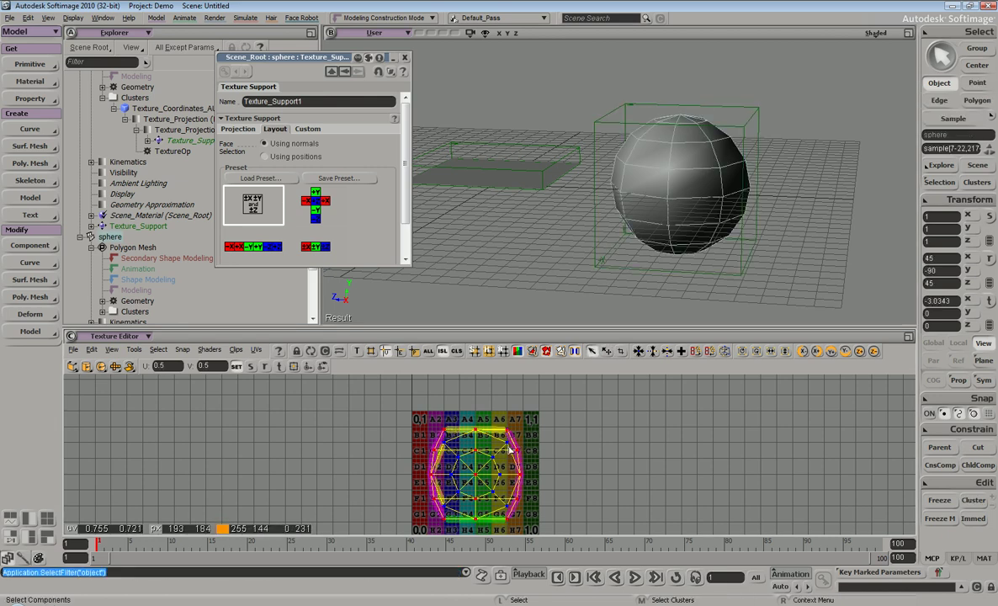
key("v")
left_click_drag(495, 454, 622, 452)
key("ctrl+z")
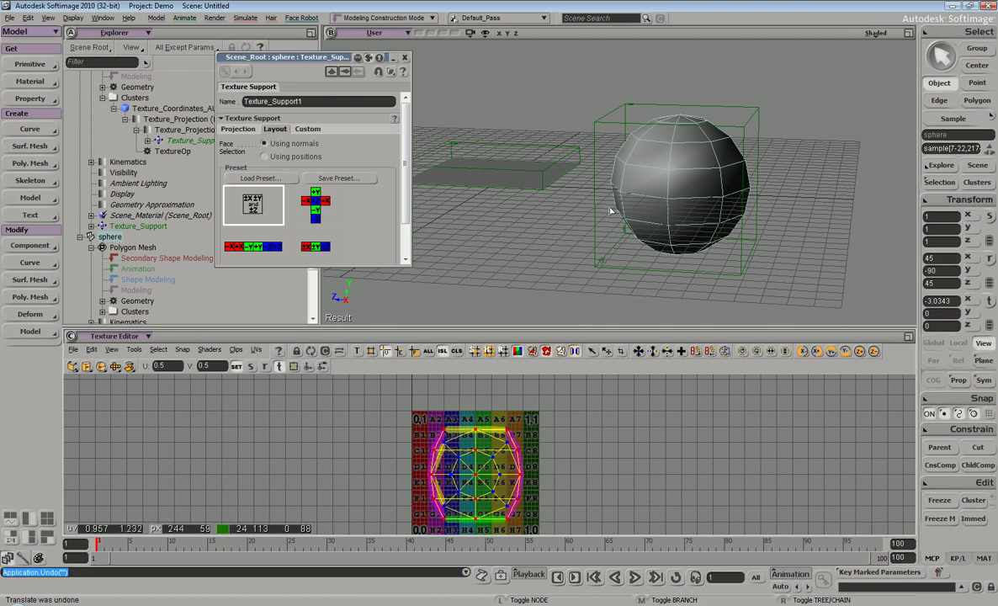
Load the vertical cross layout preset on the sphere's cubic texture support and select the topmost UV island.
left_click(312, 193)
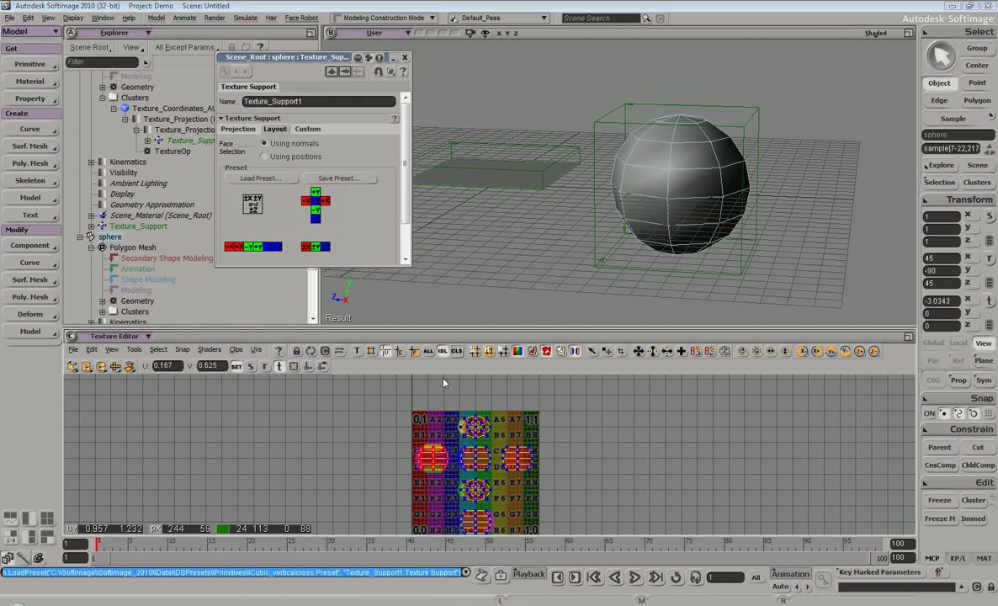
key("space")
left_click_drag(498, 413, 480, 429)
Examine from several angles which samples on the sphere's upper cap correspond to the selected UV island.
key("s")
right_click_drag(612, 117, 748, 168)
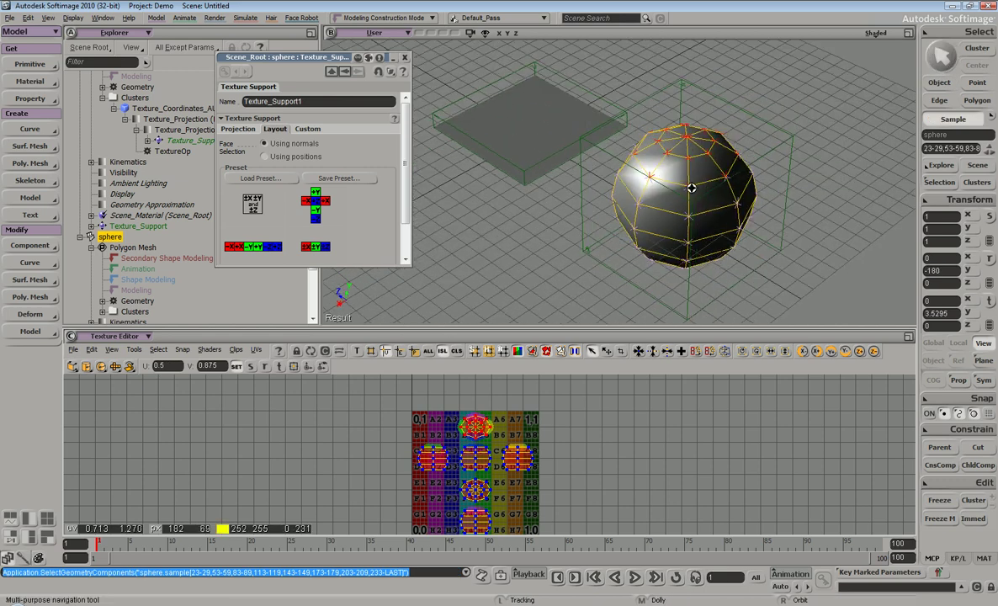
key("s")
right_click_drag(665, 135, 644, 194)
middle_click_drag(644, 194, 627, 195)
right_click_drag(590, 187, 657, 105)
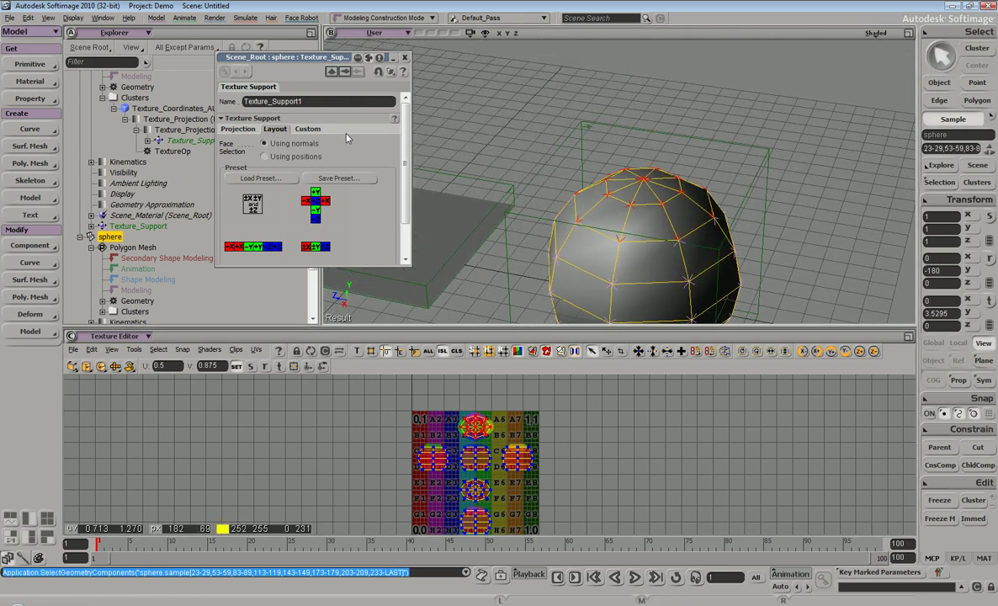
key("s")
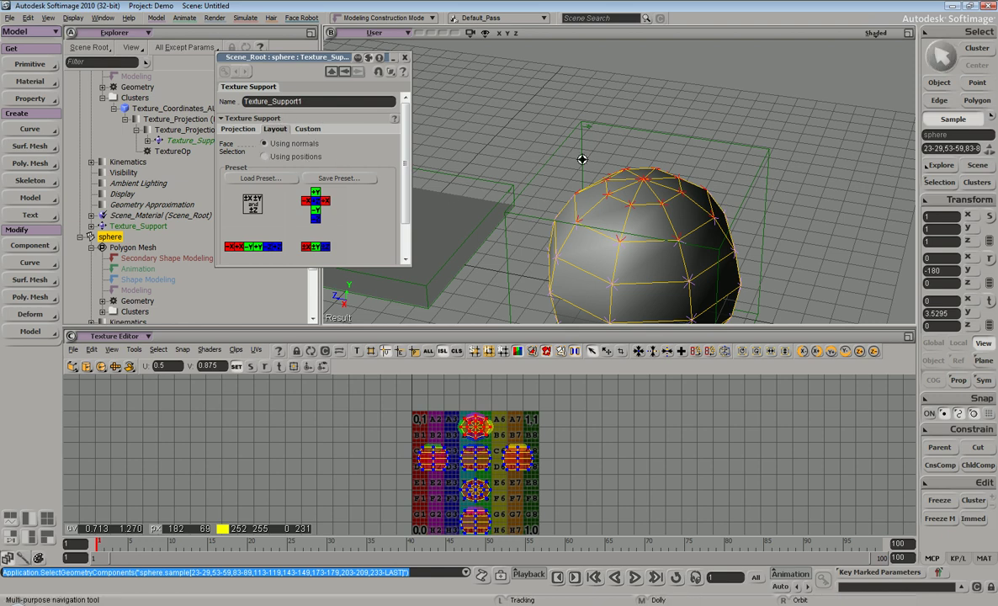
right_click_drag(613, 151, 630, 96)
middle_click_drag(630, 97, 680, 104)
Delete the sphere together with its cubic texture support and close the emptied property page.
key("space")
left_click_drag(742, 140, 684, 285)
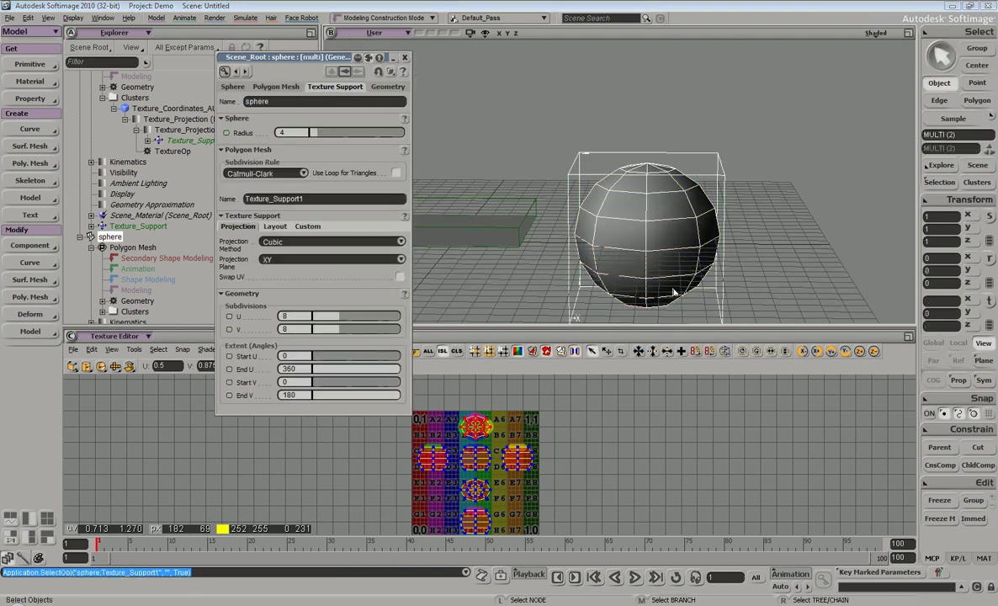
left_click(686, 177)
key("Delete")
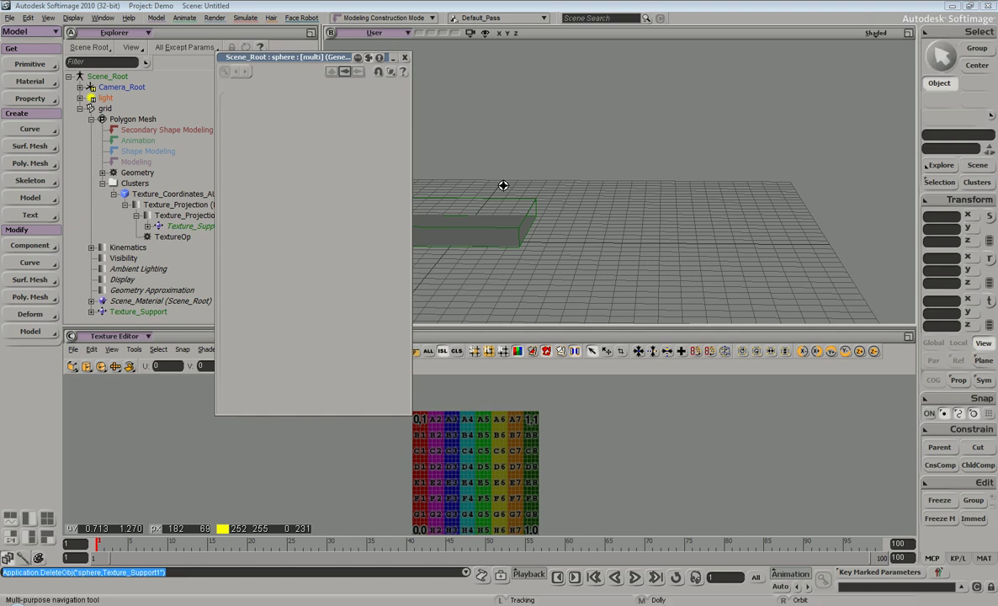
left_click(407, 56)
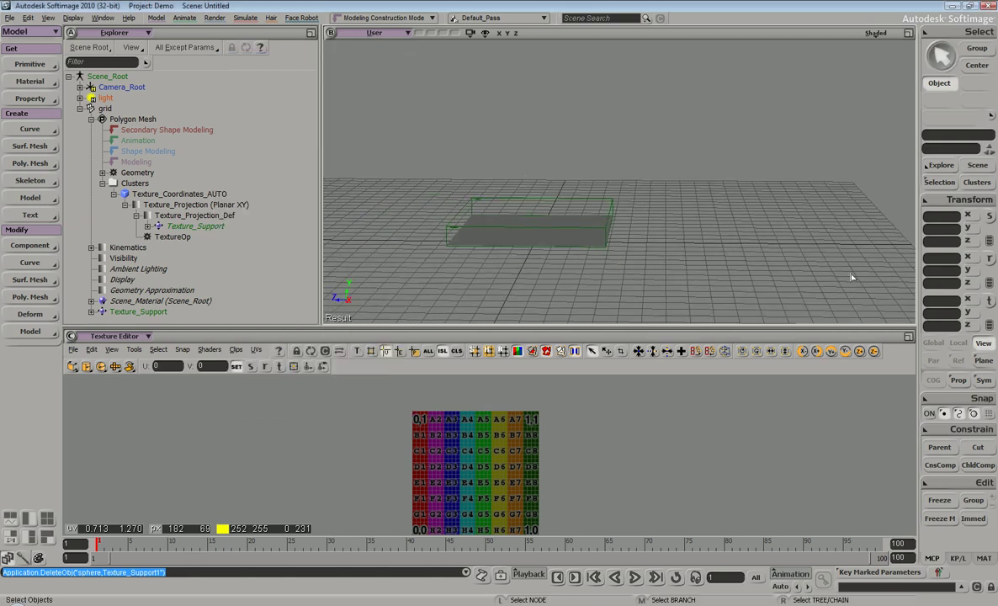
Select the grid and freeze its operator stack, including the planar texture projection.
right_click_drag(745, 179, 755, 200)
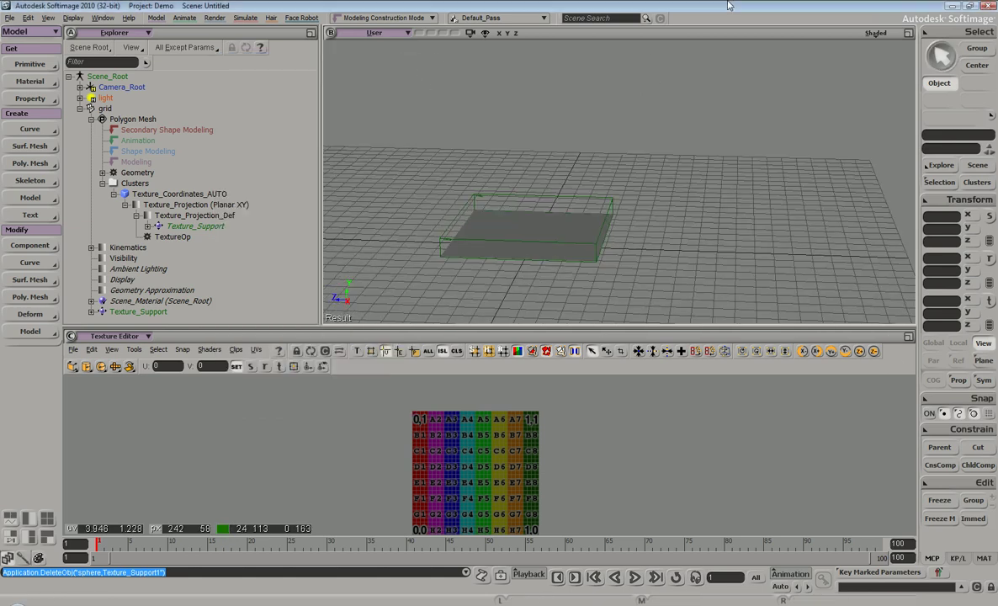
key("s")
right_click_drag(510, 182, 576, 230)
key("s")
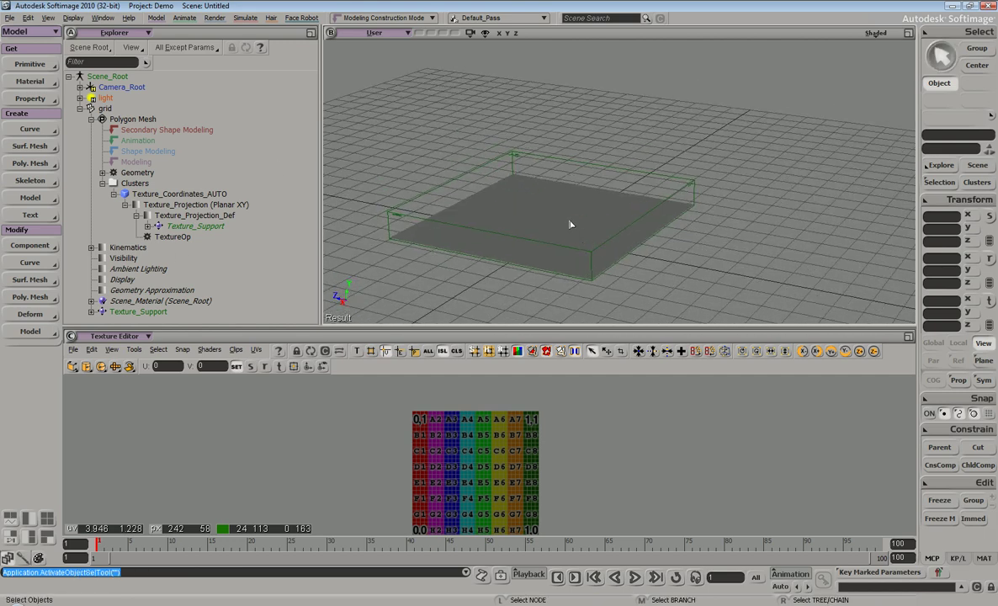
left_click(571, 225)
left_click(940, 501)
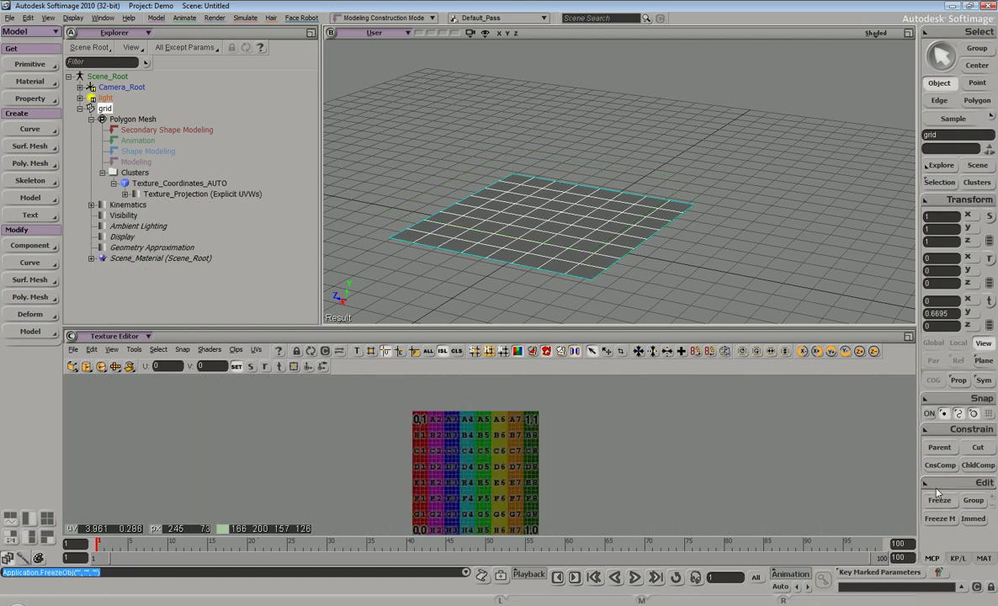
Try moving a single UV point in the upper middle of the grid's frozen UVs and undo the move.
left_click(607, 240)
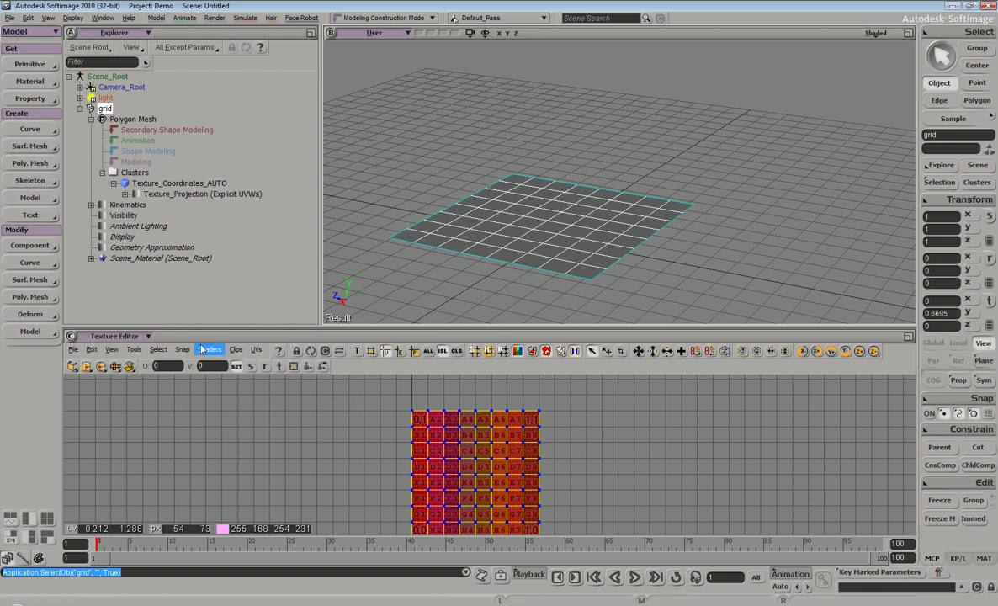
key("v")
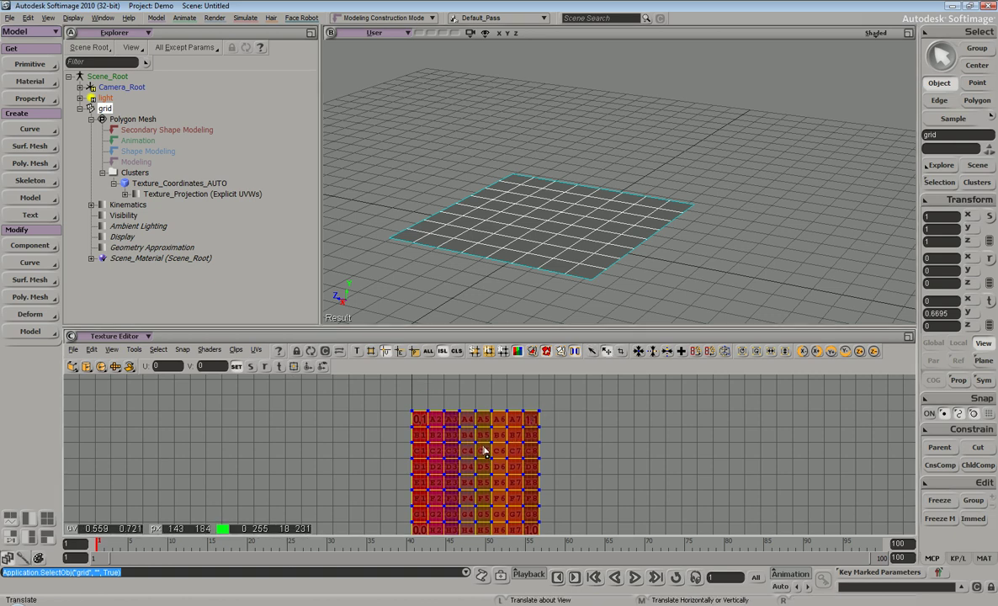
left_click_drag(491, 443, 471, 443)
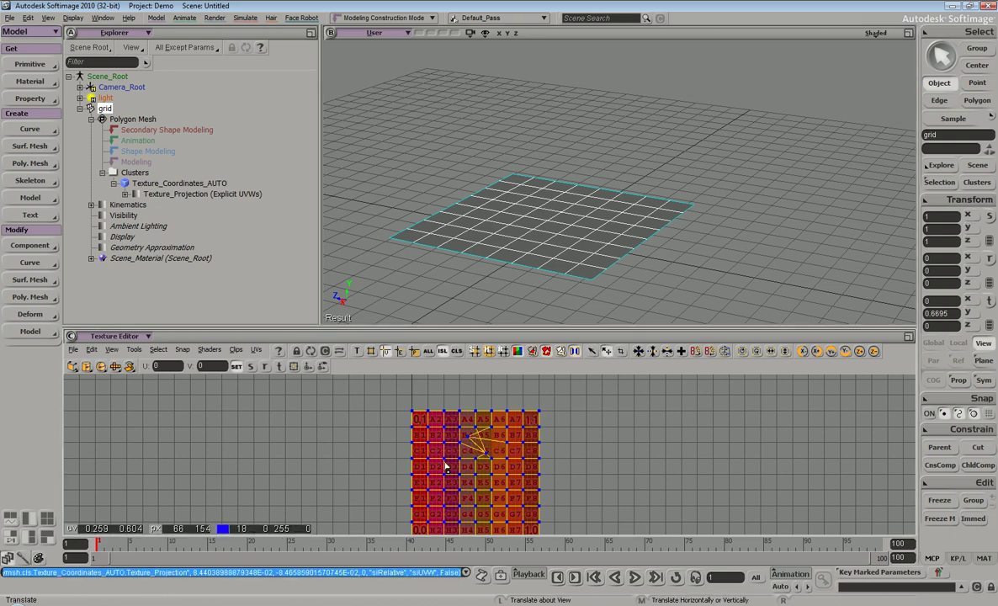
key("ctrl+z")
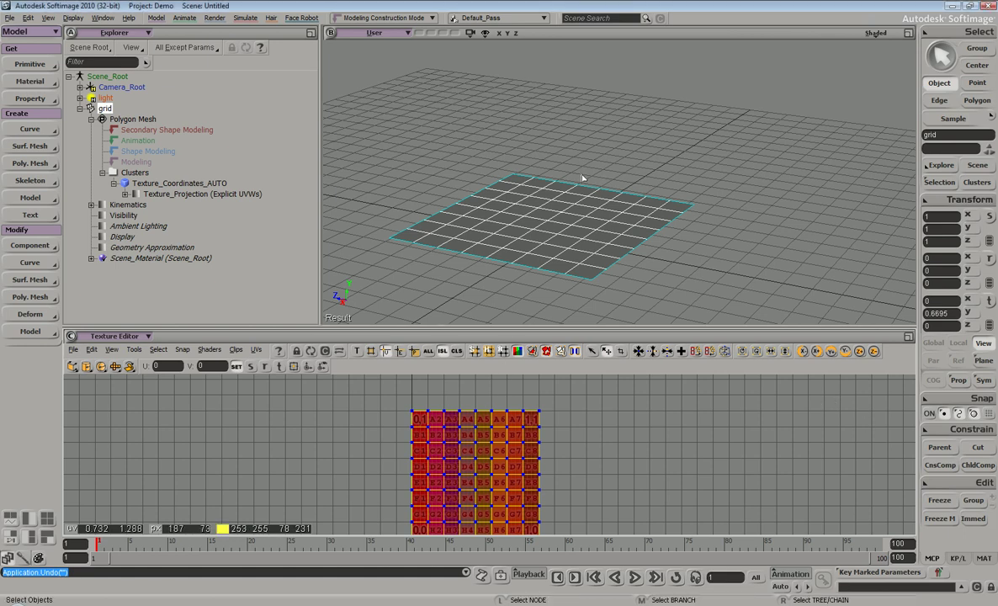
Deselect everything and examine the frozen grid without its texture support from several angles.
left_click(628, 142)
key("s")
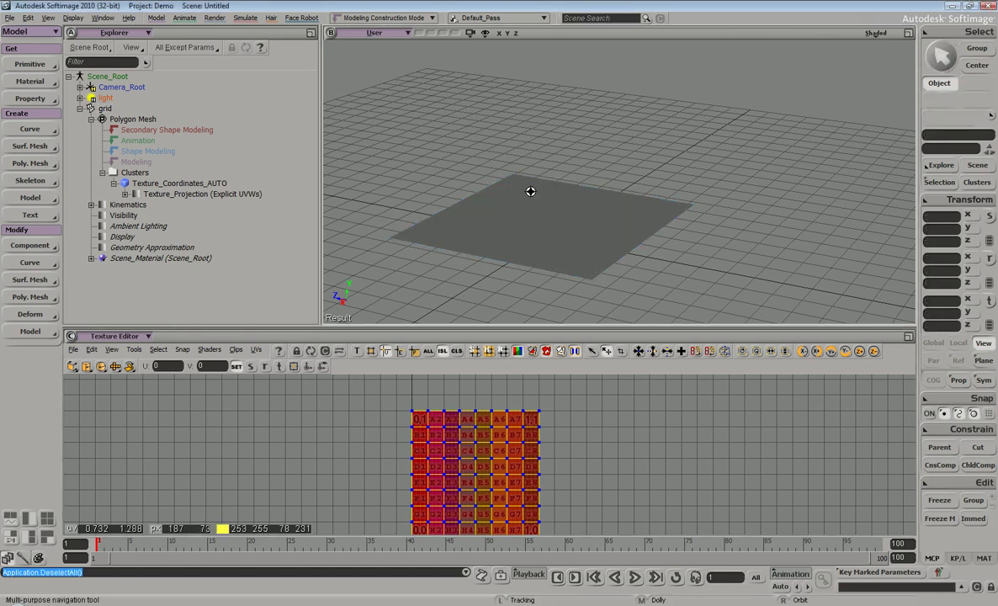
right_click_drag(519, 196, 554, 214)
left_click_drag(554, 214, 590, 147)
right_click_drag(590, 146, 619, 196)
middle_click_drag(620, 196, 570, 202)
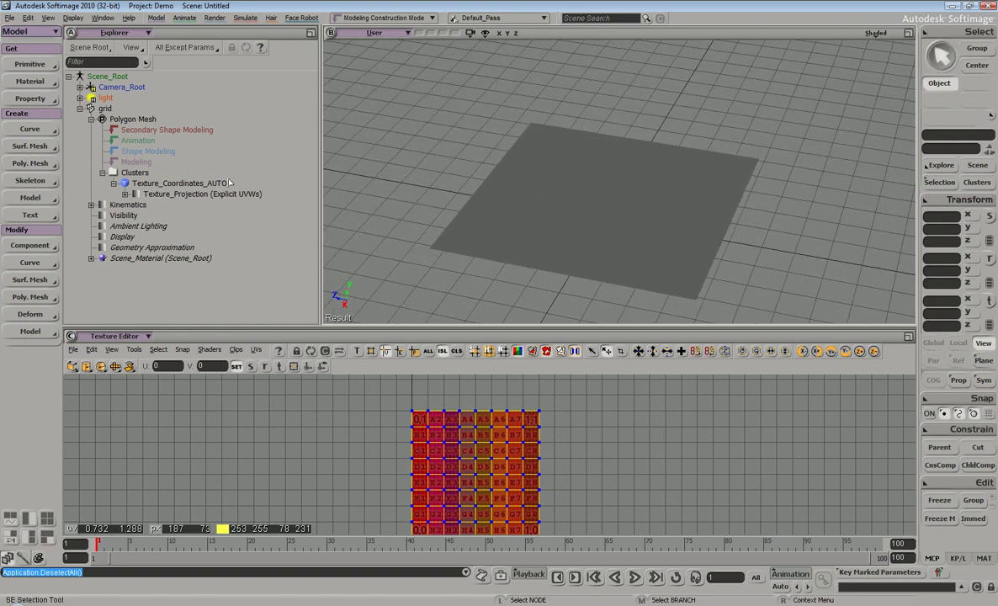
key("s")
right_click_drag(624, 143, 620, 174)
key("s")
middle_click_drag(620, 174, 635, 103)
right_click_drag(635, 103, 639, 142)
middle_click_drag(640, 142, 534, 109)
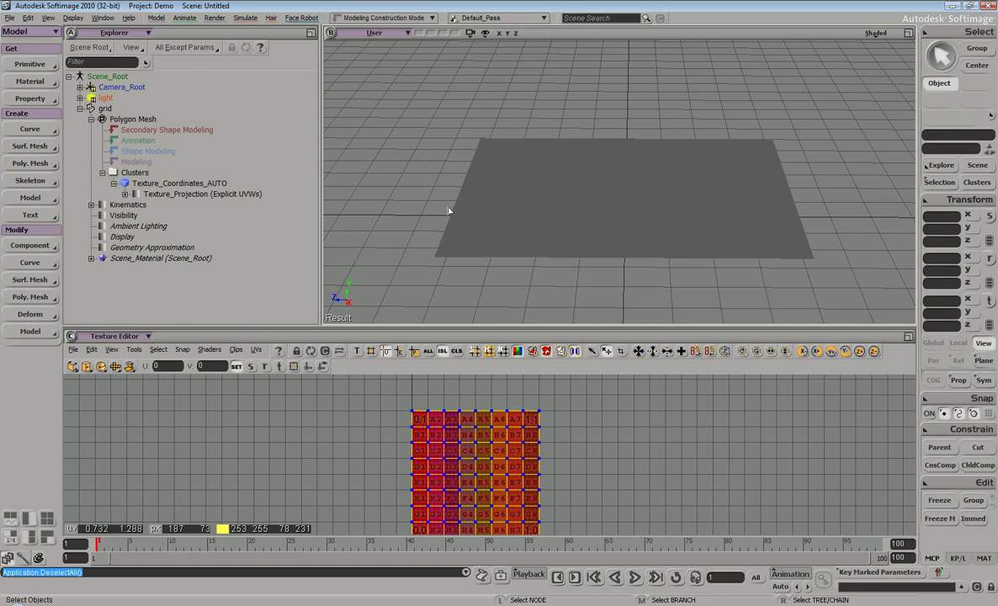
Apply a Cylindrical texture projection to the grid.
left_click(627, 174)
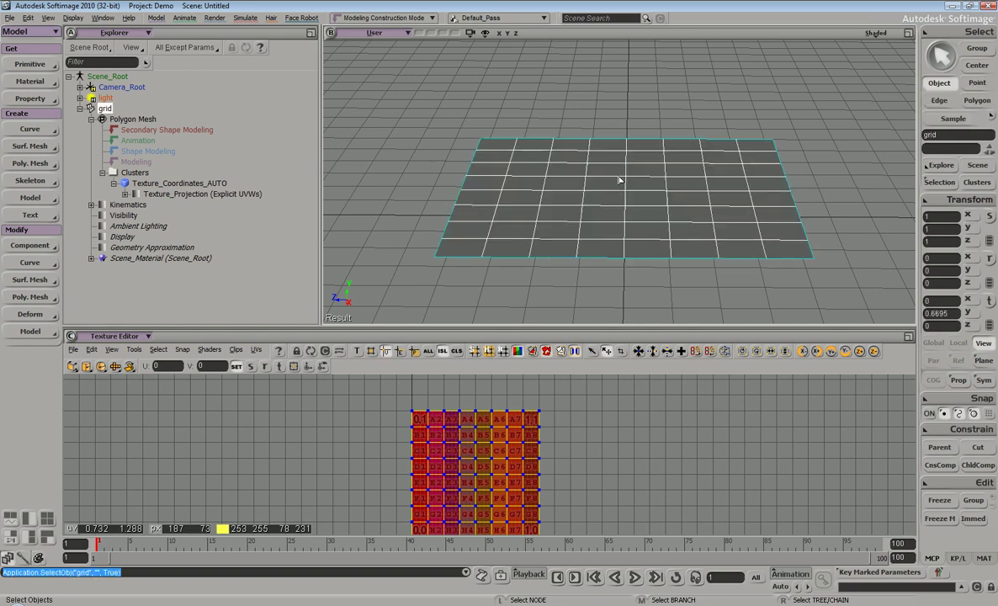
left_click(30, 98)
mouse_move(105, 101)
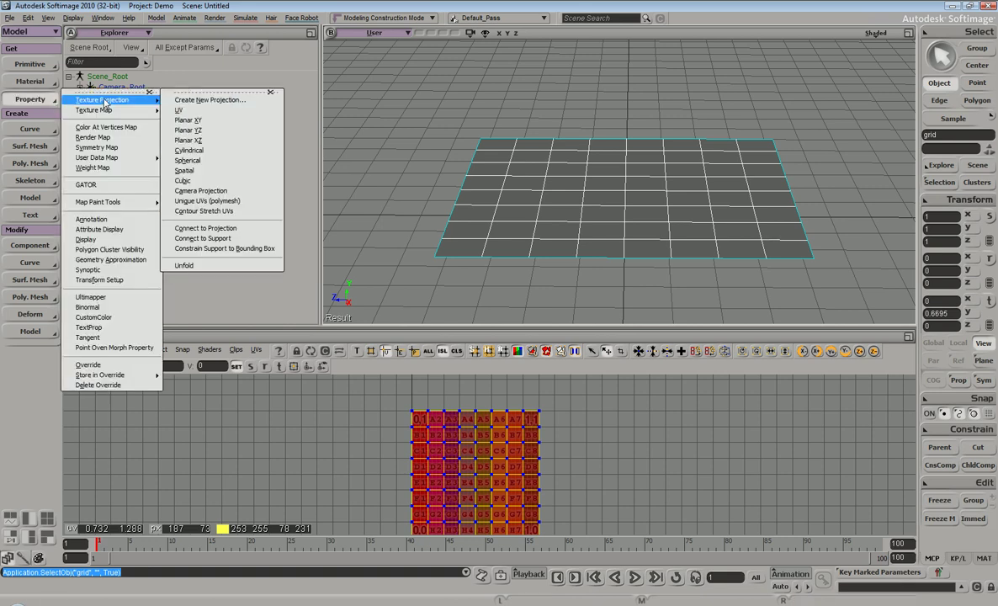
left_click(198, 150)
key("s")
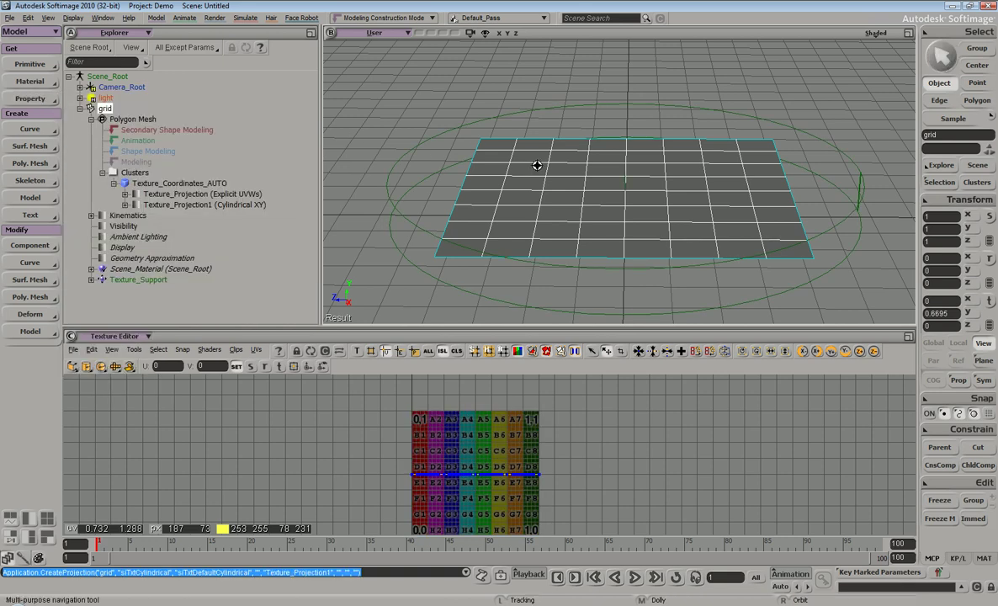
right_click_drag(555, 165, 647, 176)
key("space")
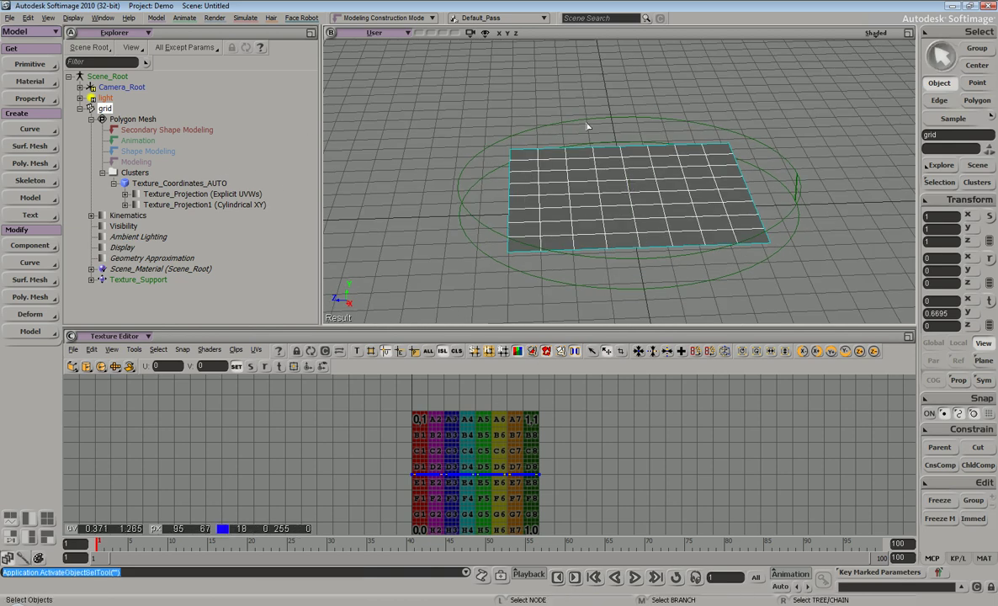
Compare the grid's explicit UVWs projection and its cylindrical projection in the Explorer by selecting each alternately.
left_click(156, 194)
left_click(163, 205)
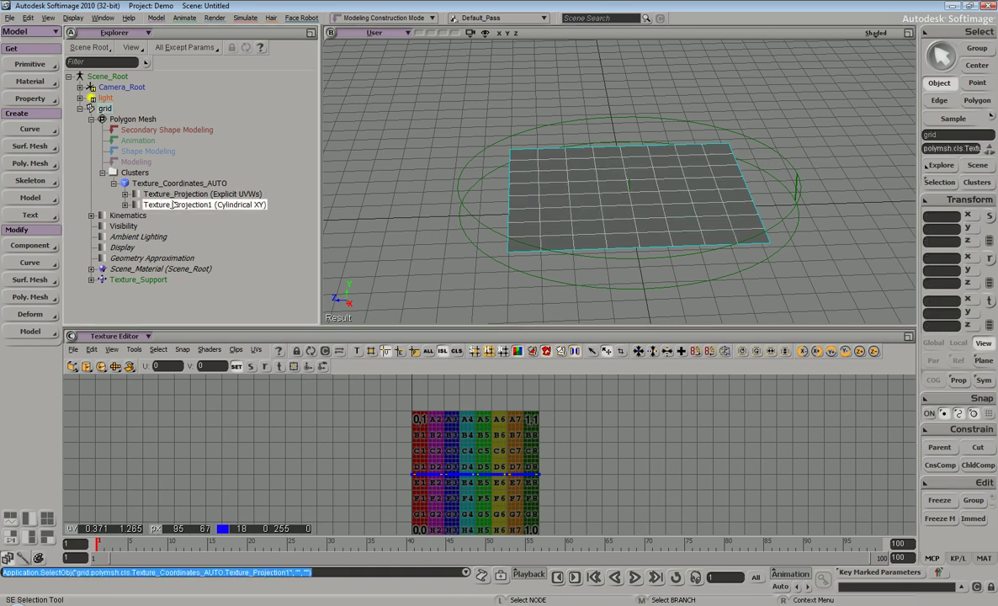
left_click(170, 194)
left_click(170, 205)
left_click(170, 195)
left_click(171, 205)
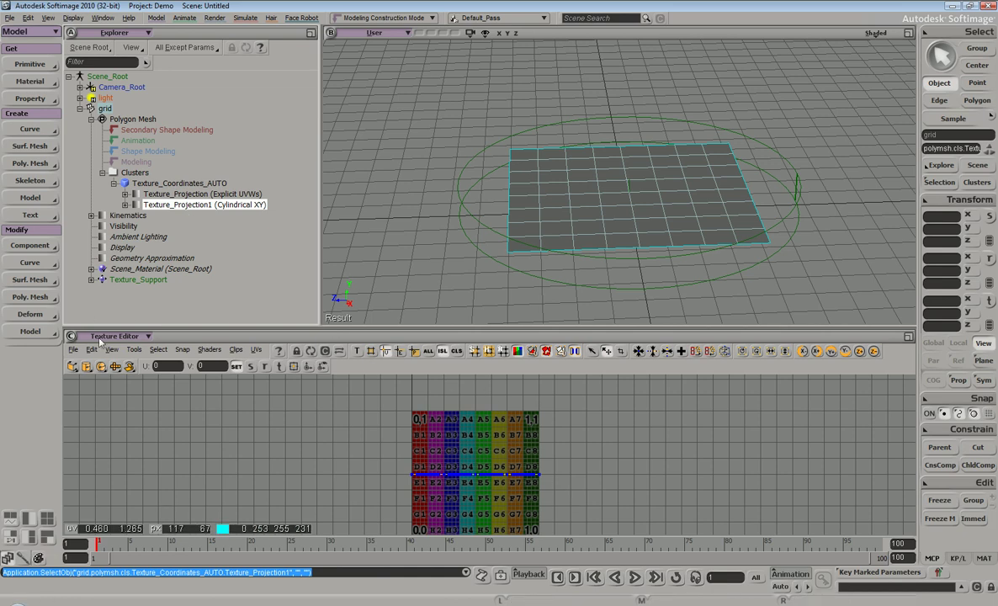
Compare the UVs of Texture_Projection and Texture_Projection1 in the Texture Editor, ending on Texture_Projection.
left_click(257, 353)
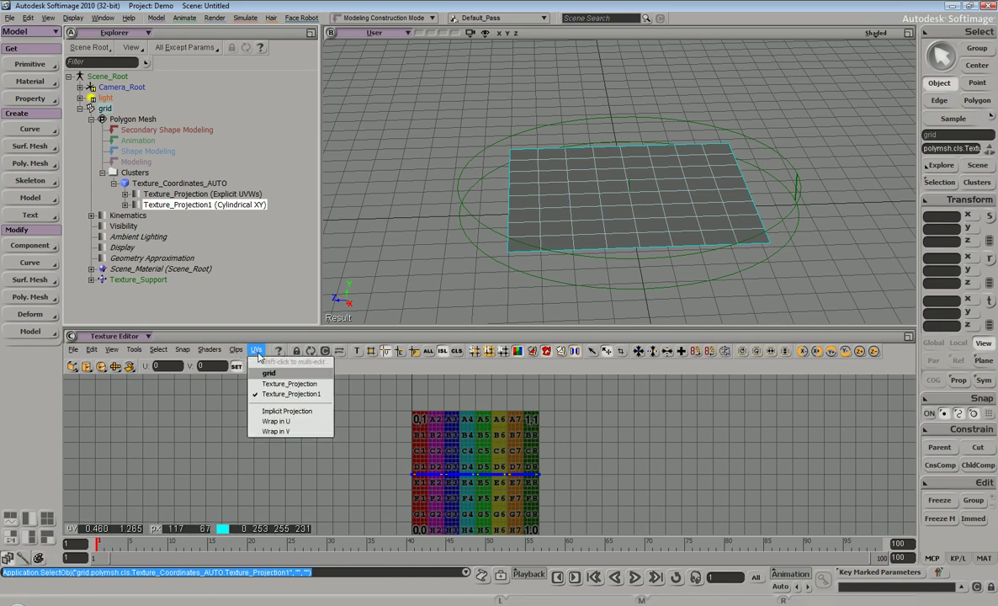
left_click(279, 383)
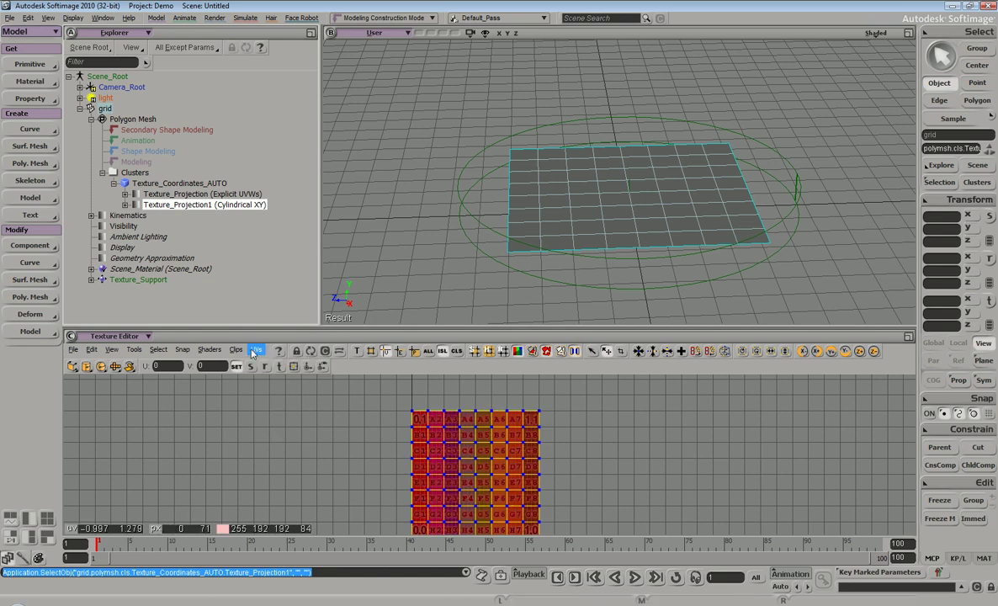
left_click(257, 350)
left_click(280, 394)
left_click(257, 350)
left_click(290, 384)
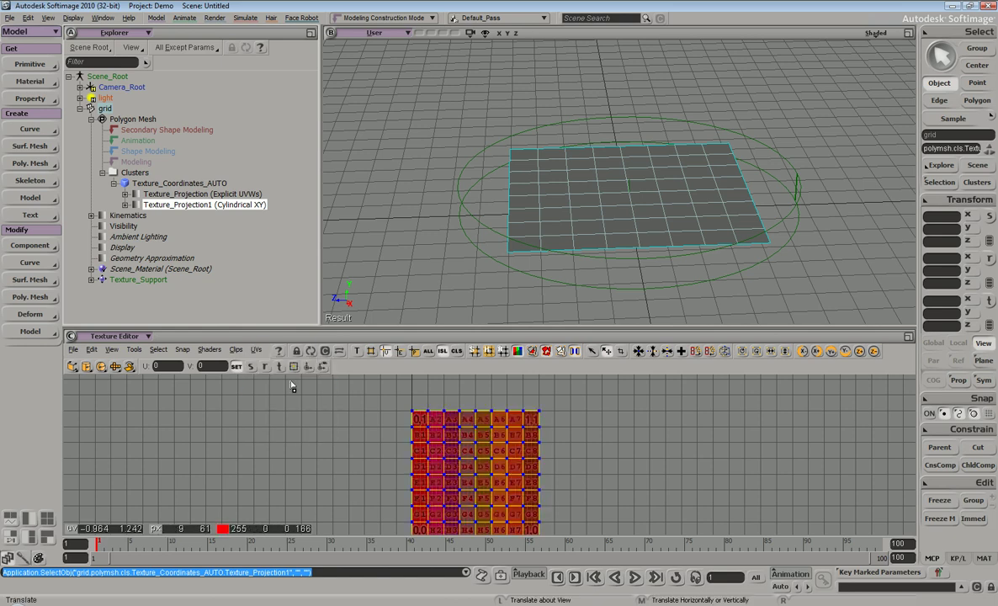
Delete the cylindrical texture support around the grid.
left_click(799, 182)
key("Delete")
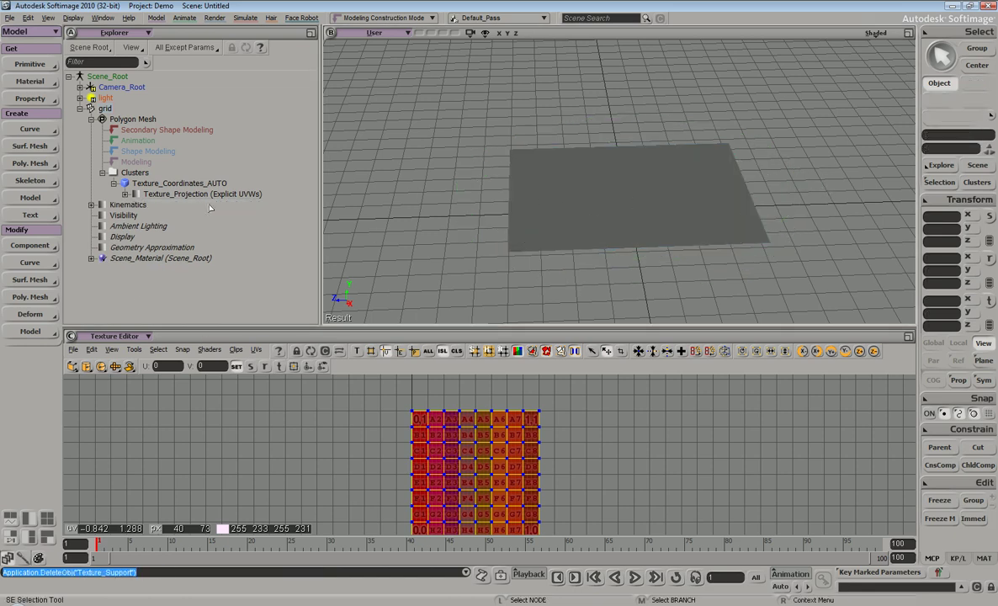
Select exactly one half of the grid's polygons, 32 in total, with the raycast polygon selection.
key("s")
right_click_drag(573, 160, 623, 154)
middle_click_drag(623, 154, 660, 176)
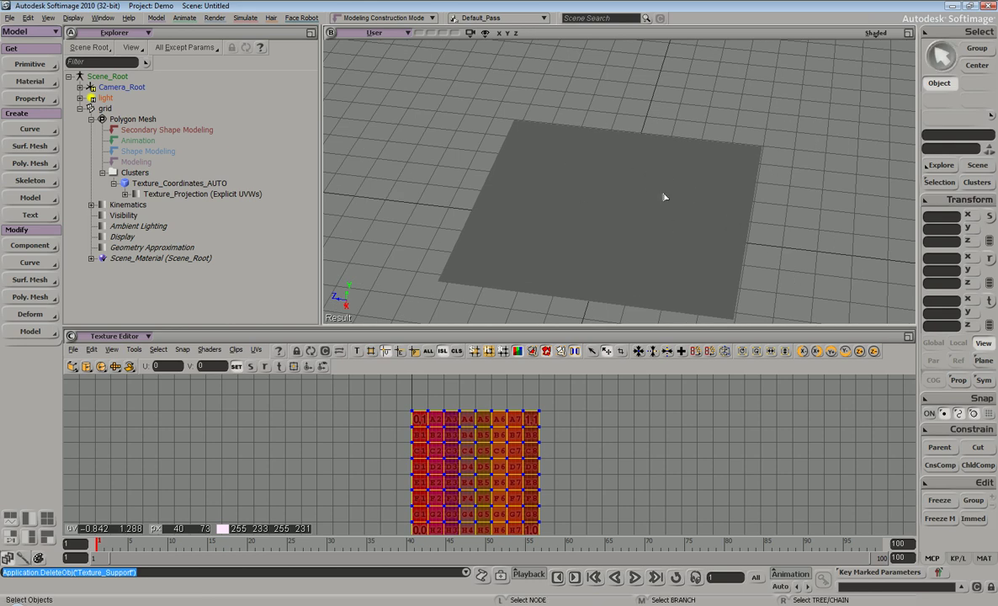
key("s")
left_click_drag(614, 186, 650, 161)
right_click_drag(650, 161, 857, 92)
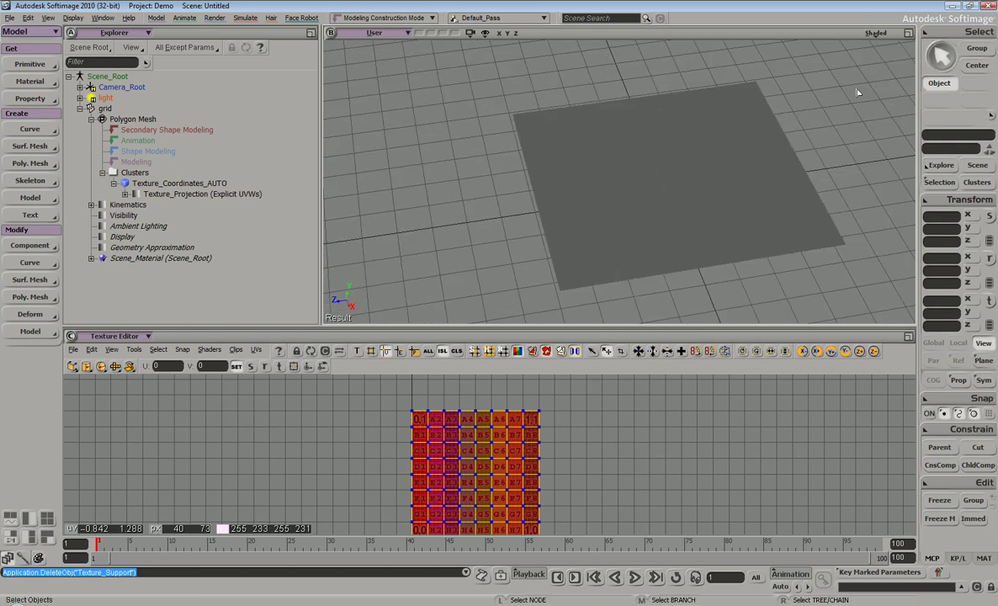
key("s")
right_click_drag(716, 206, 678, 200)
left_click(677, 201)
key("s")
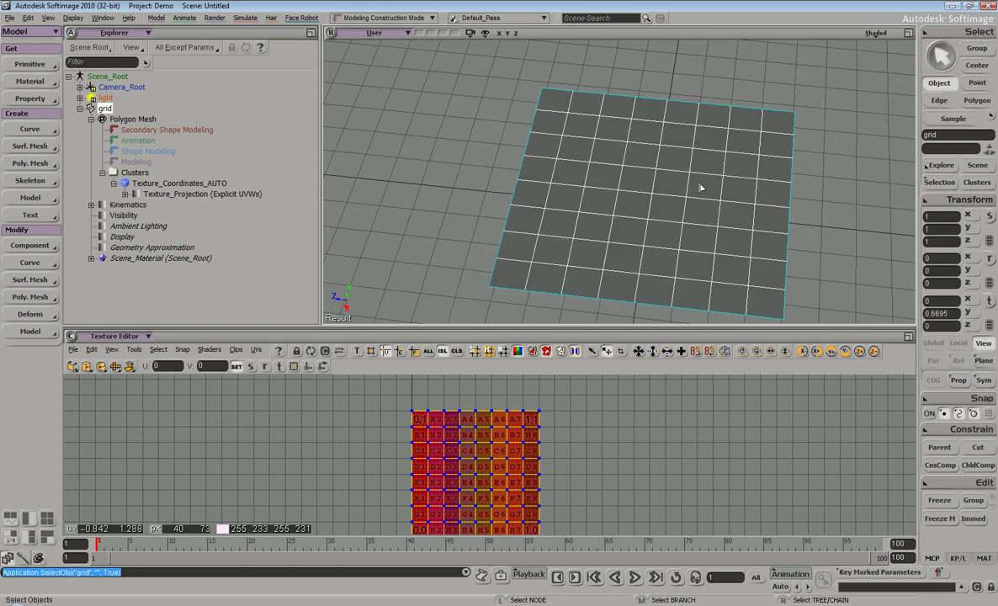
middle_click_drag(751, 183, 736, 131)
key("y")
left_click_drag(738, 83, 581, 310)
right_click_drag(596, 240, 613, 131)
right_click_drag(662, 217, 712, 73)
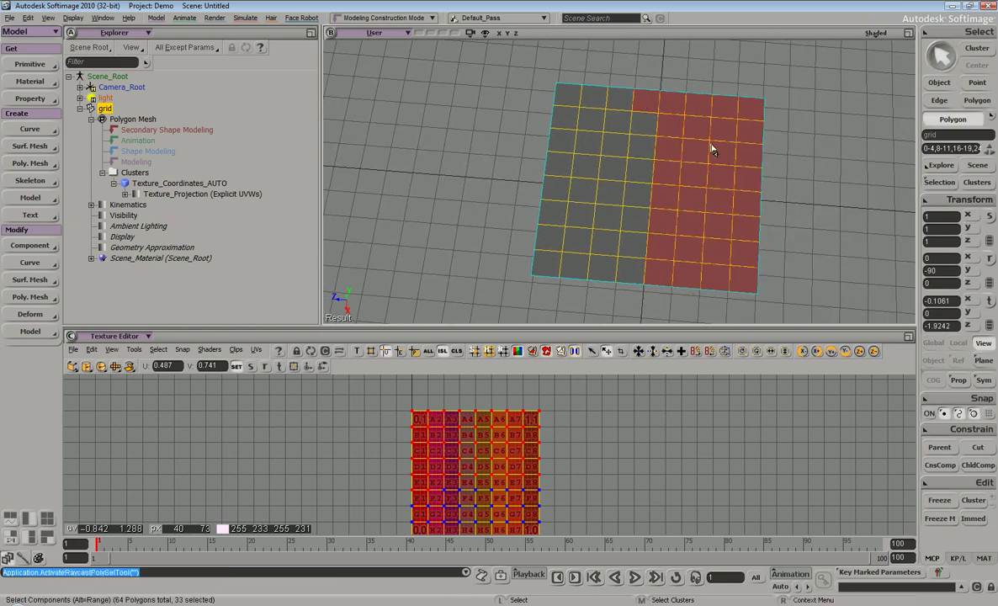
left_click(648, 104, "ctrl")
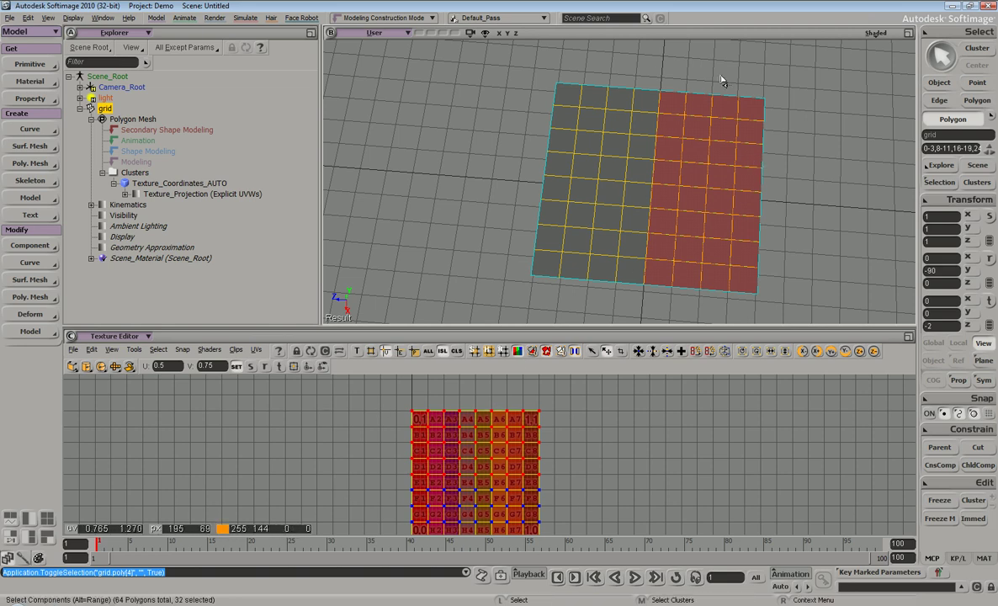
Add a Planar XZ texture projection to the selected half of the grid's polygons.
left_click(30, 99)
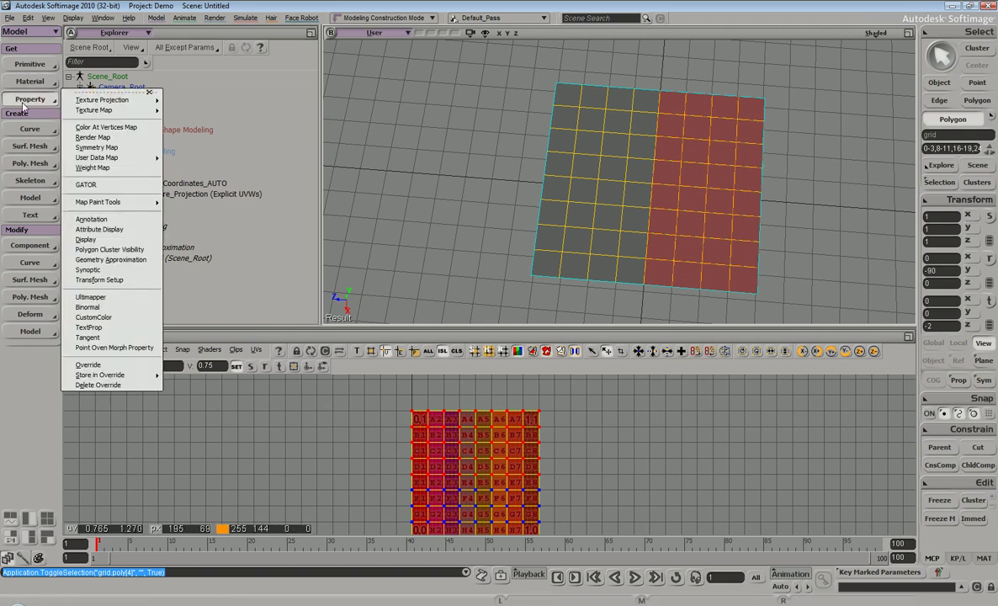
mouse_move(102, 99)
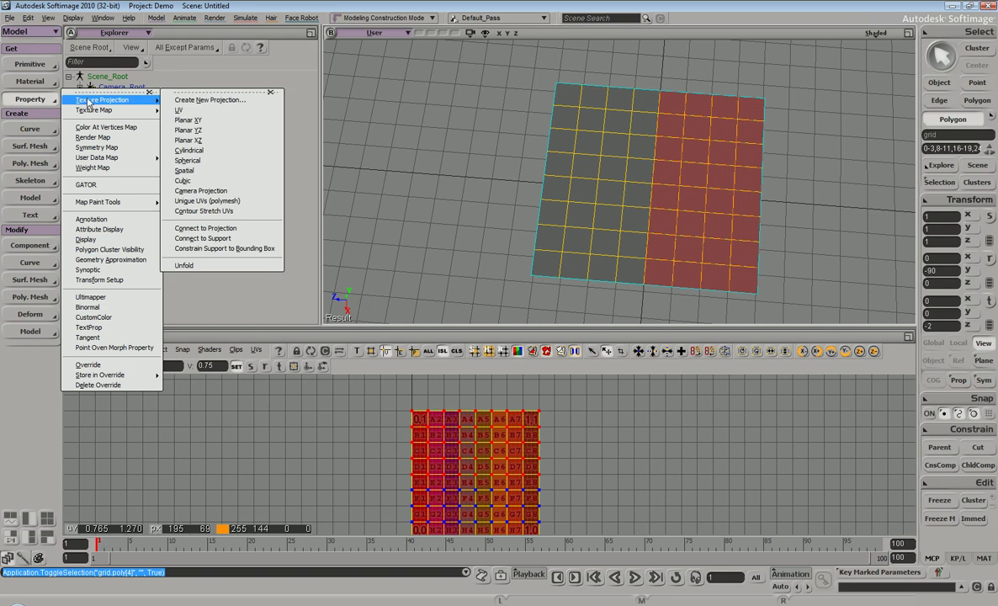
left_click(198, 140)
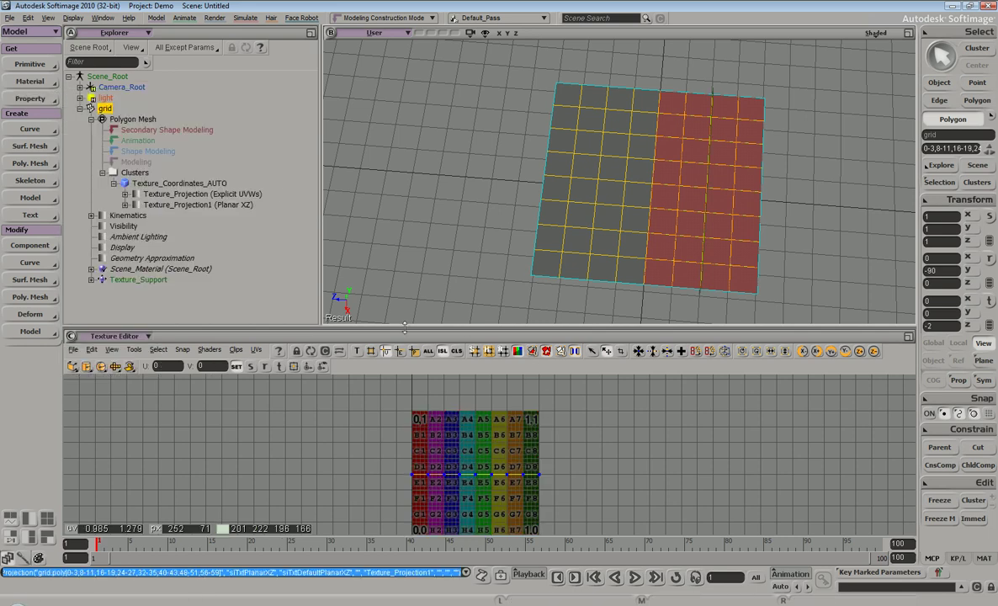
Compare the grid's explicit UVWs projection and its Planar XZ projection by selecting them in the Explorer.
left_click(171, 196)
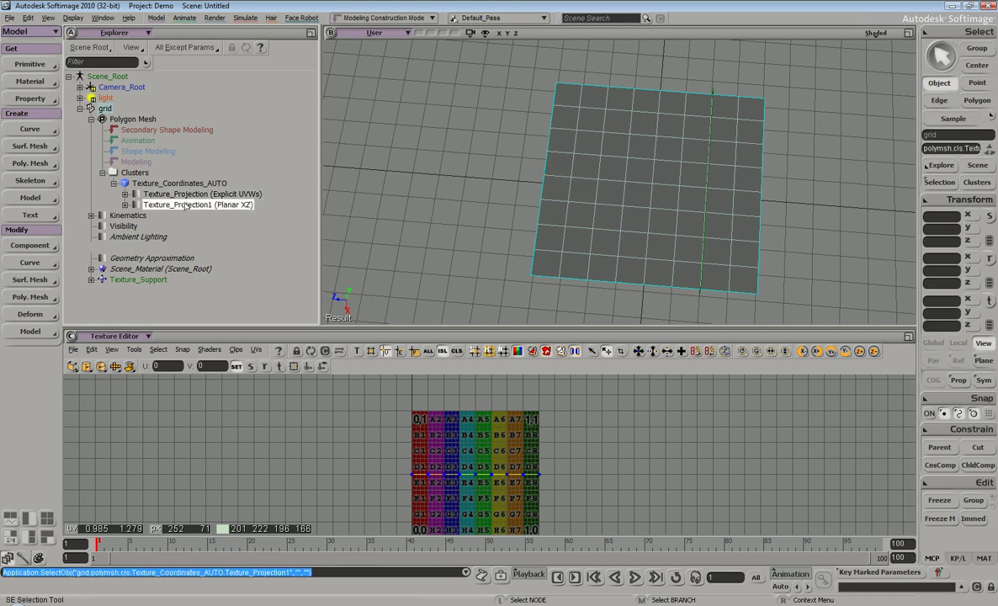
left_click(181, 183)
left_click(189, 203)
Undo the recent selection changes and delete the Planar XZ projection from the grid.
key("ctrl+z")
key("ctrl+z")
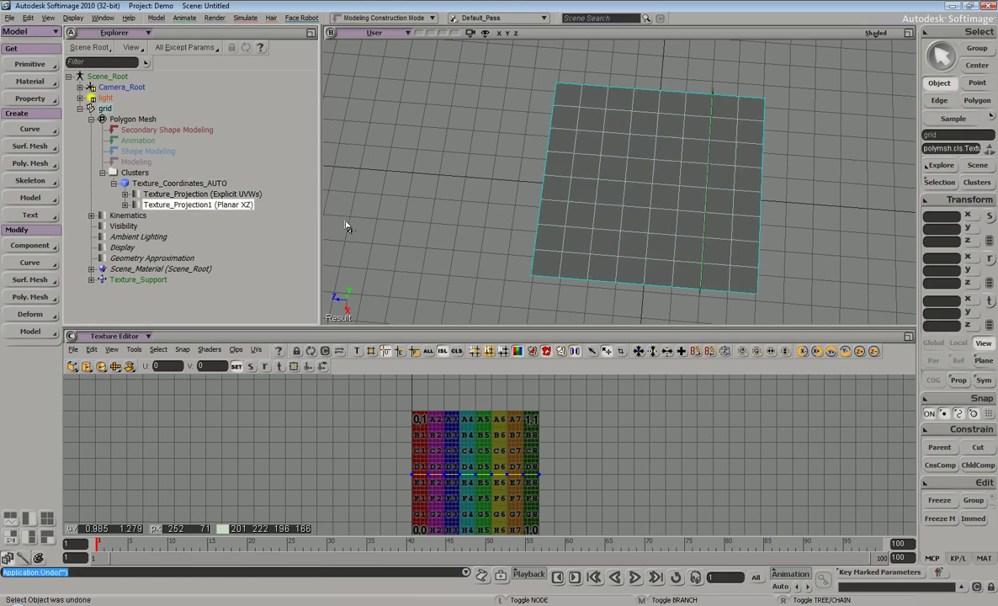
key("ctrl+z")
key("ctrl+z")
key("ctrl+z")
key("ctrl+z")
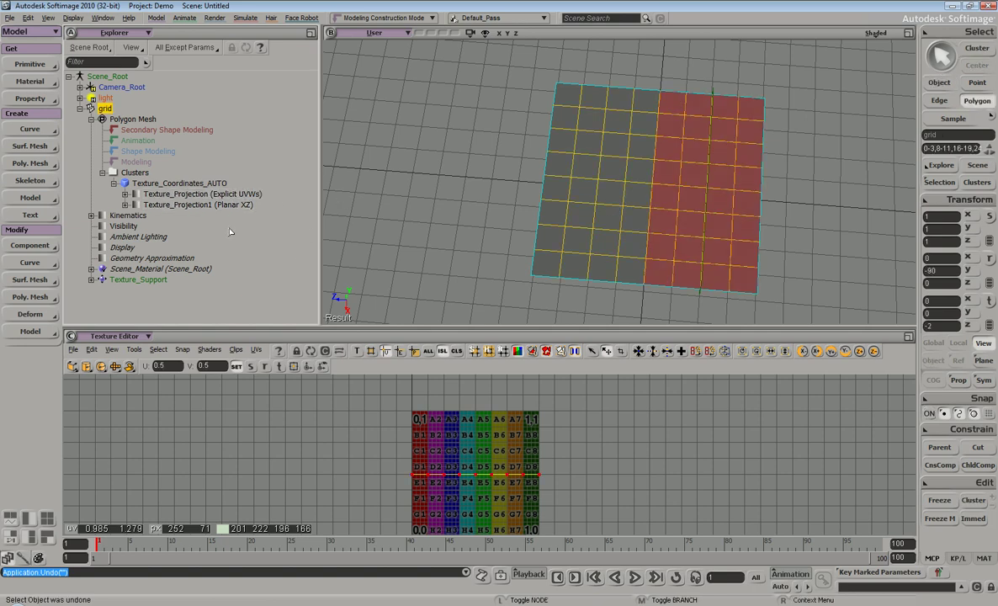
key("ctrl+z")
key("ctrl+z")
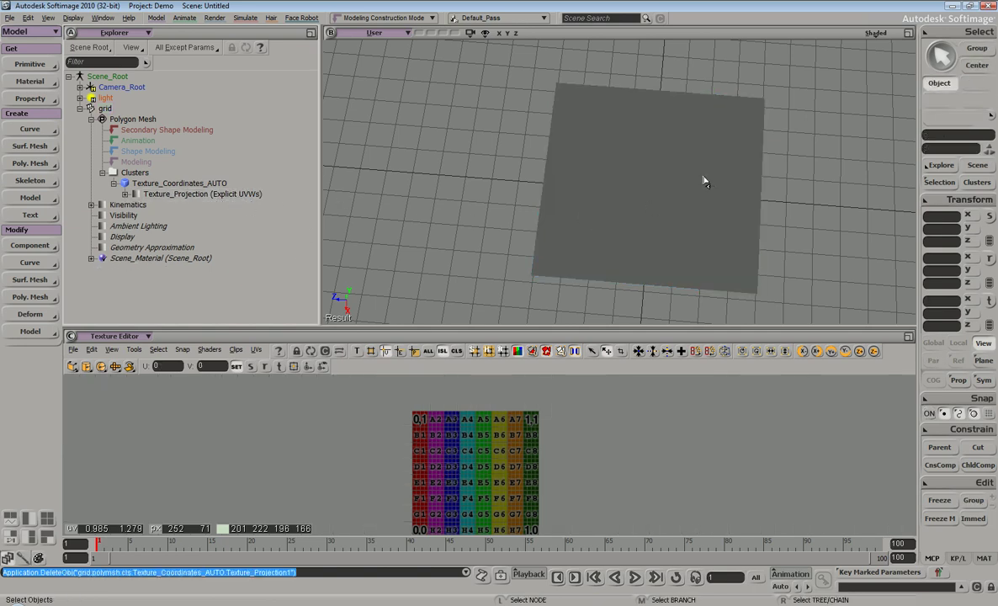
Reactivate the grid's half polygon selection and apply a Best Fit planar subprojection to it within the existing Texture_Projection.
left_click(705, 179)
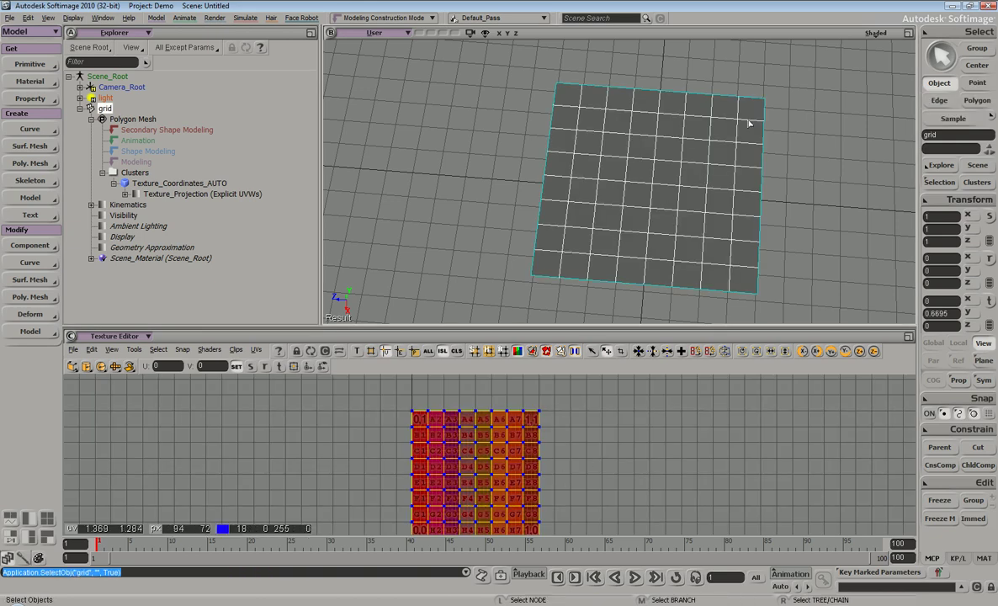
key("u")
key("s")
middle_click_drag(740, 185, 688, 168)
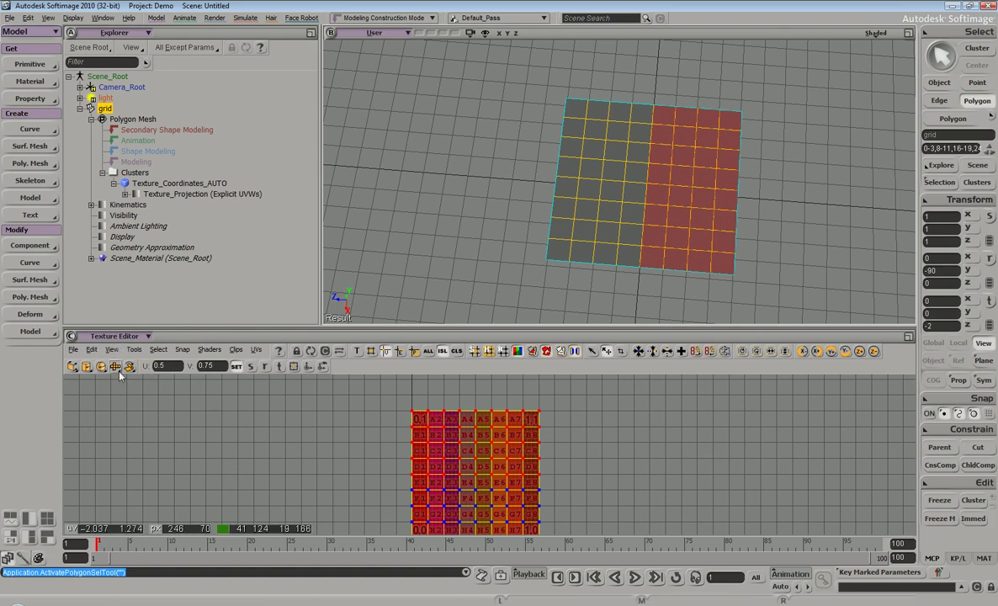
left_click(135, 350)
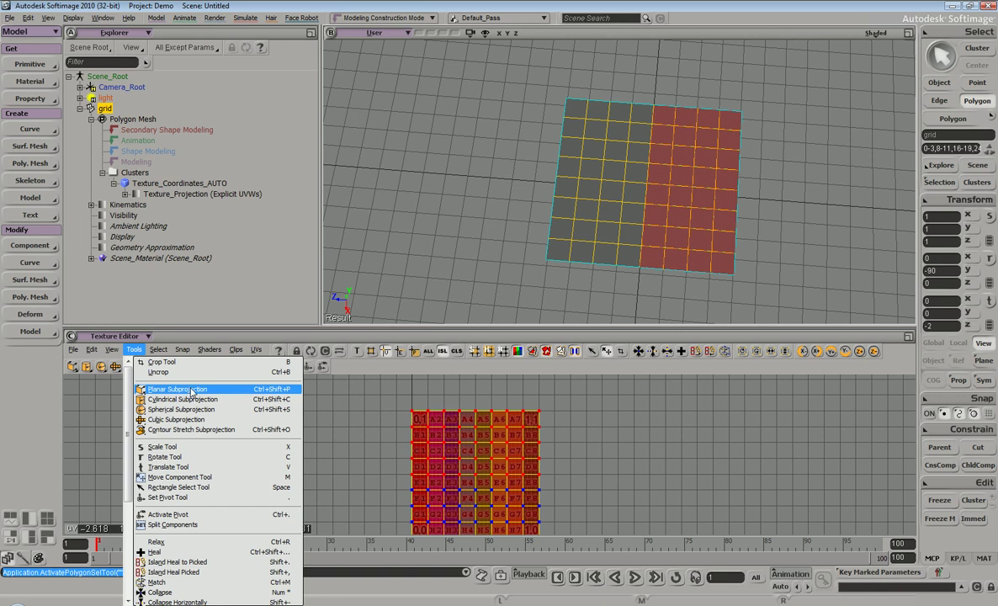
left_click(189, 390)
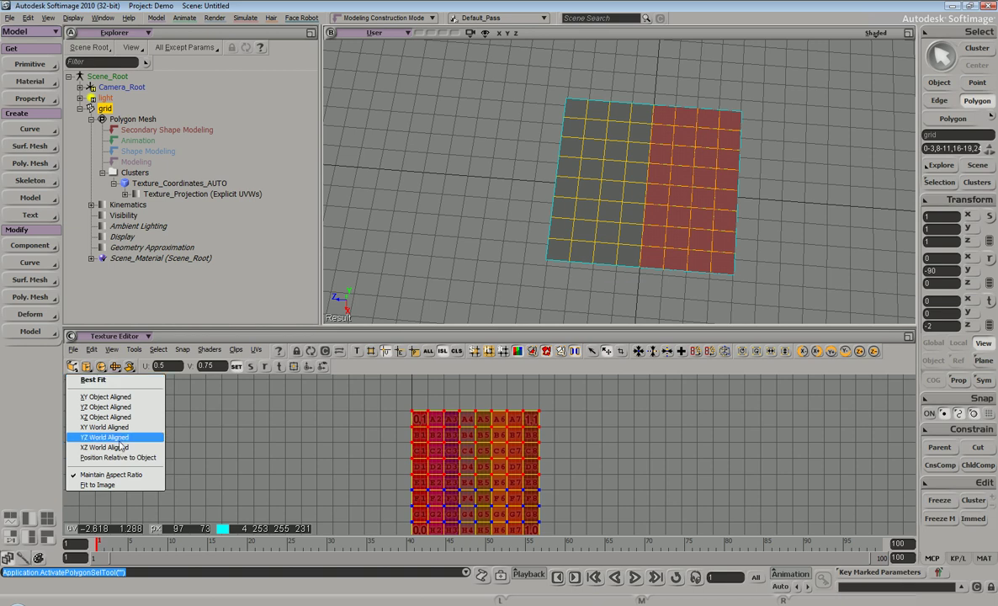
left_click(128, 384)
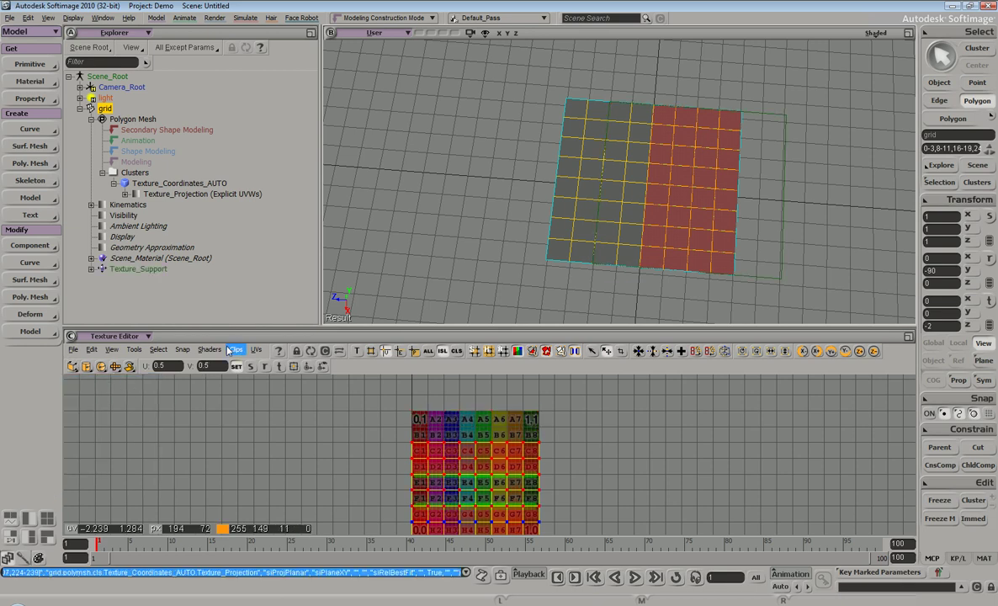
Select the subprojection's planar texture support and translate it along its local Y axis until it roughly covers the whole grid.
key("s")
right_click_drag(698, 148, 711, 105)
middle_click_drag(710, 105, 743, 151)
key("space")
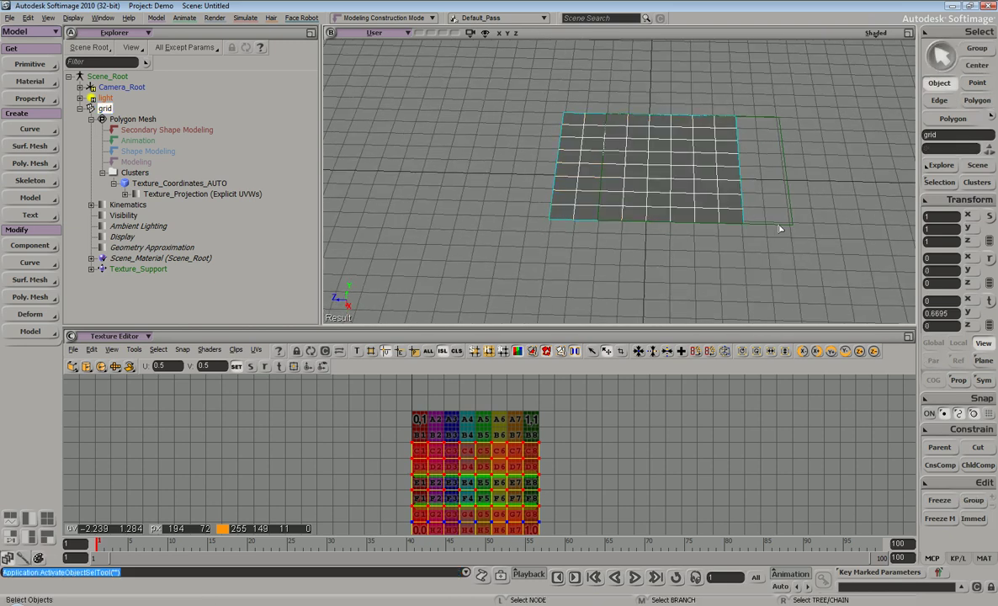
left_click(788, 226)
key("v")
left_click_drag(762, 172, 721, 187)
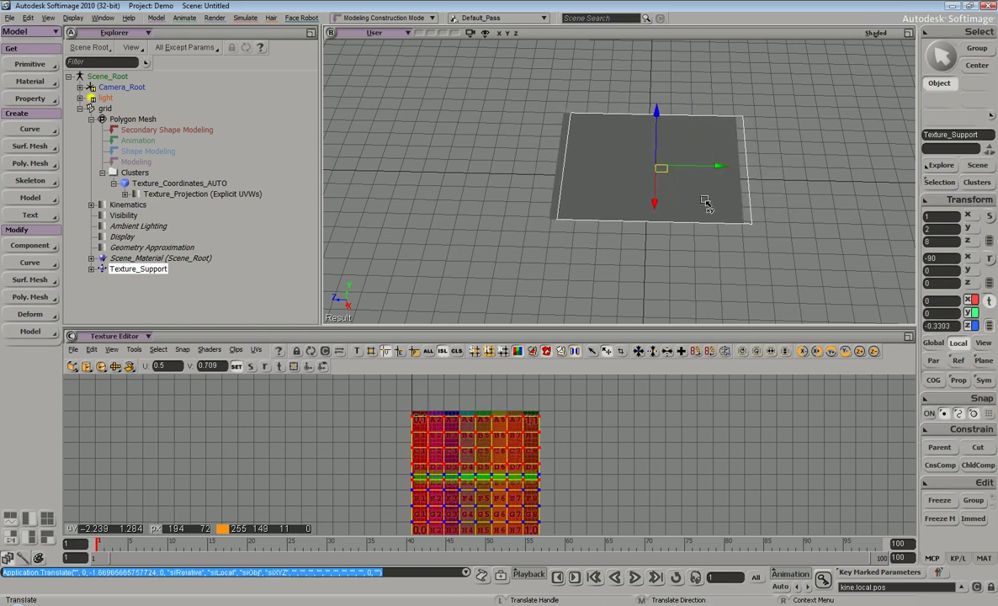